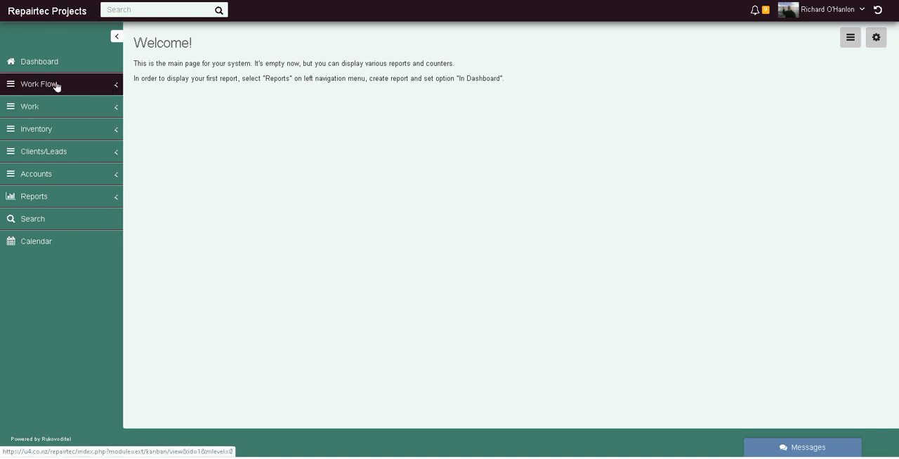
- Open the Job Workflow board and look through its stage columns and job cards
left_click(56, 85)
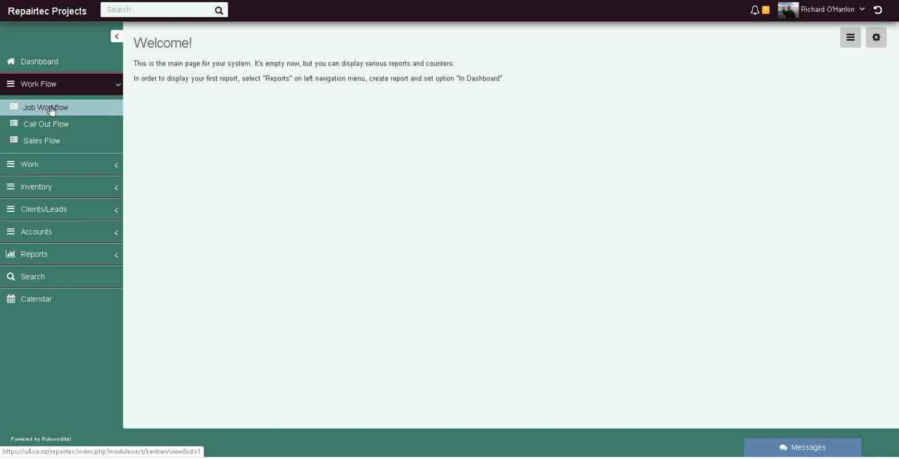
left_click(50, 108)
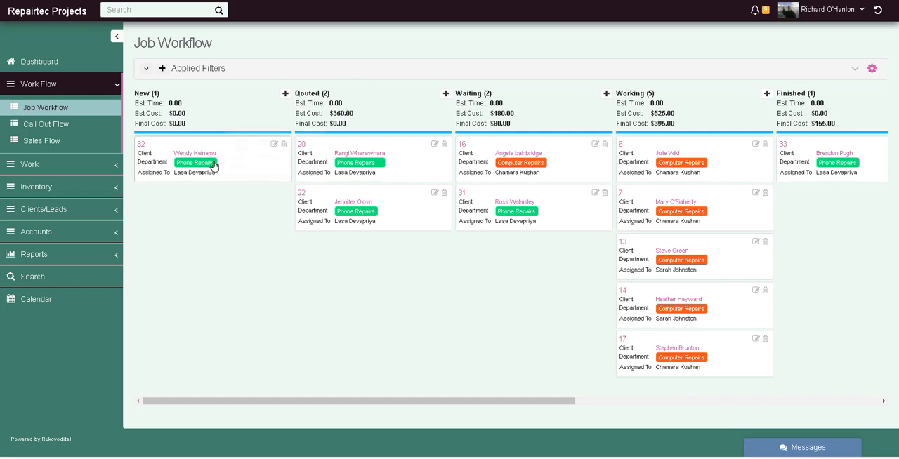
left_click_drag(418, 402, 339, 436)
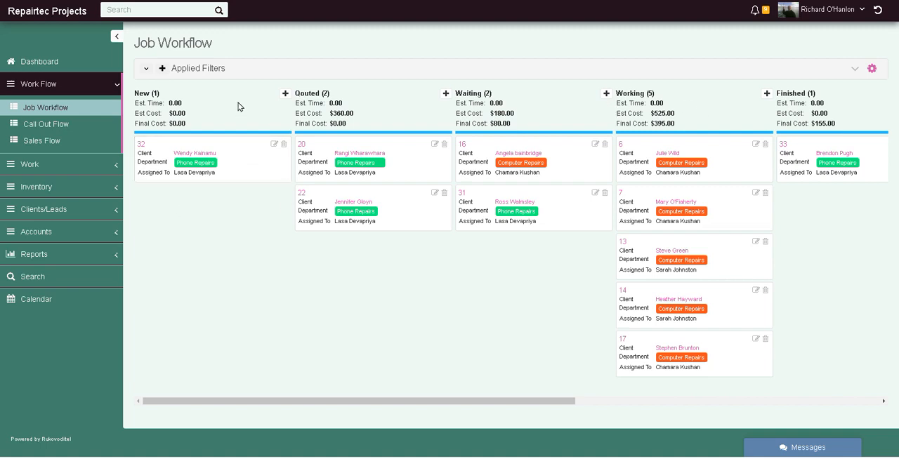
left_click_drag(551, 399, 720, 401)
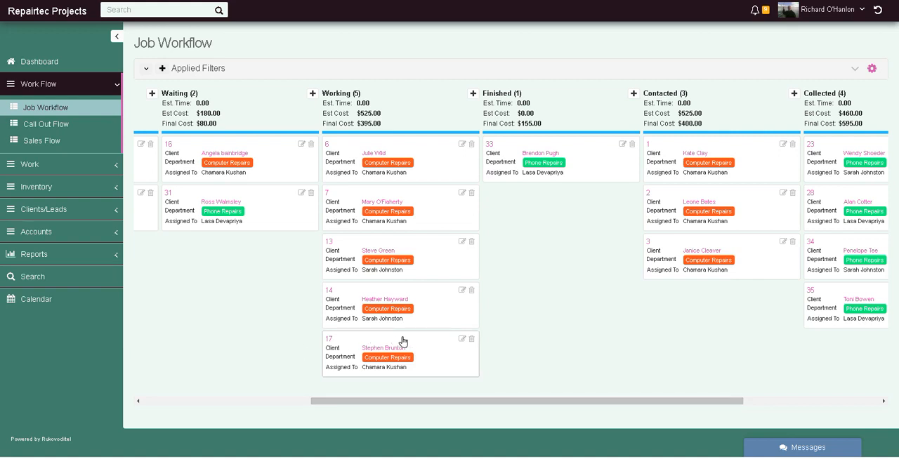
- Move job 17 from the Working stage to Finished, and return it to Working
left_click_drag(403, 341, 566, 194)
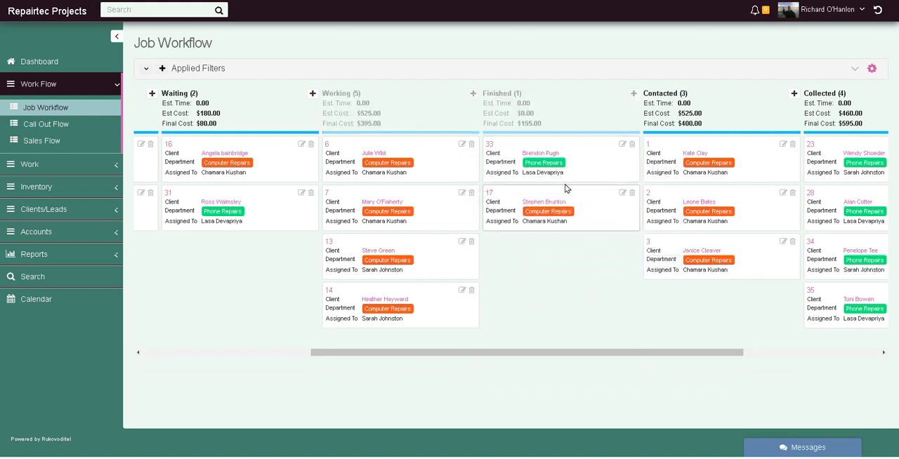
left_click_drag(551, 229, 413, 334)
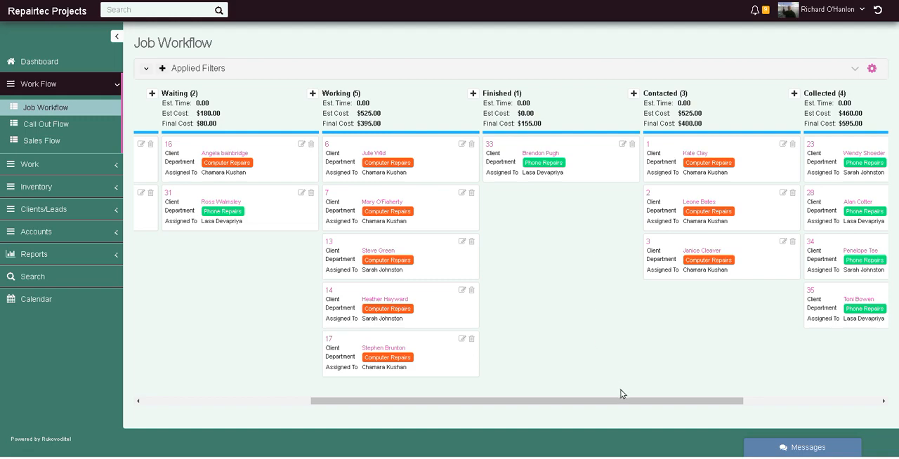
- Check the board's last columns and view the details of job 6 in the Working stage, closing its page when done
left_click_drag(602, 401, 790, 388)
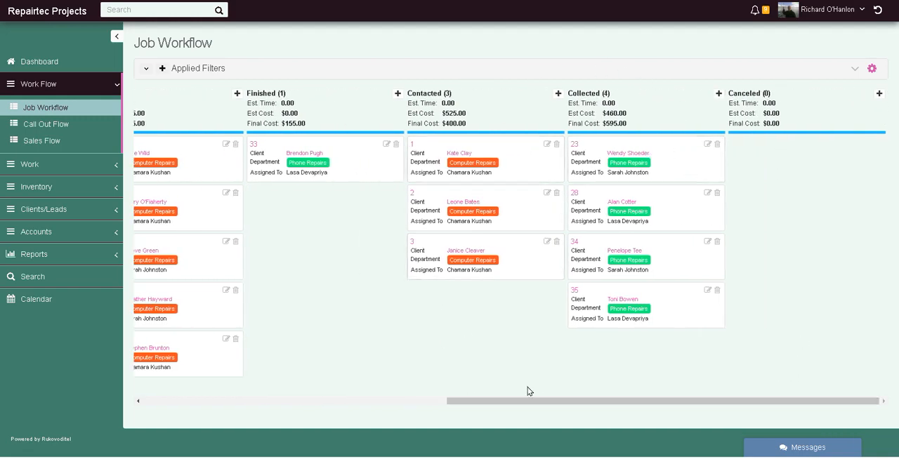
left_click_drag(530, 403, 327, 408)
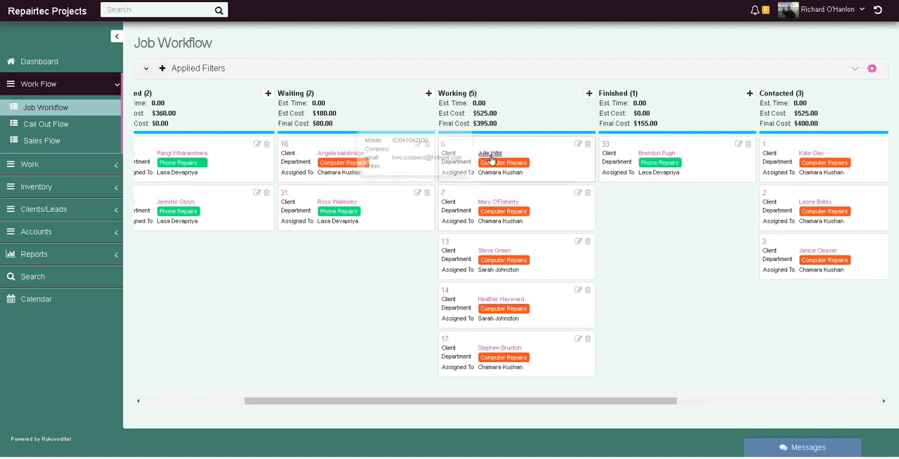
left_click(442, 145)
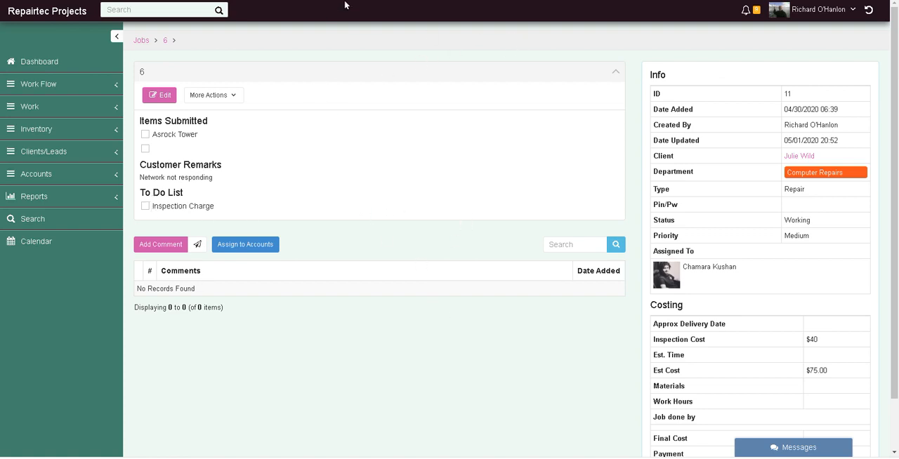
key("ctrl+w")
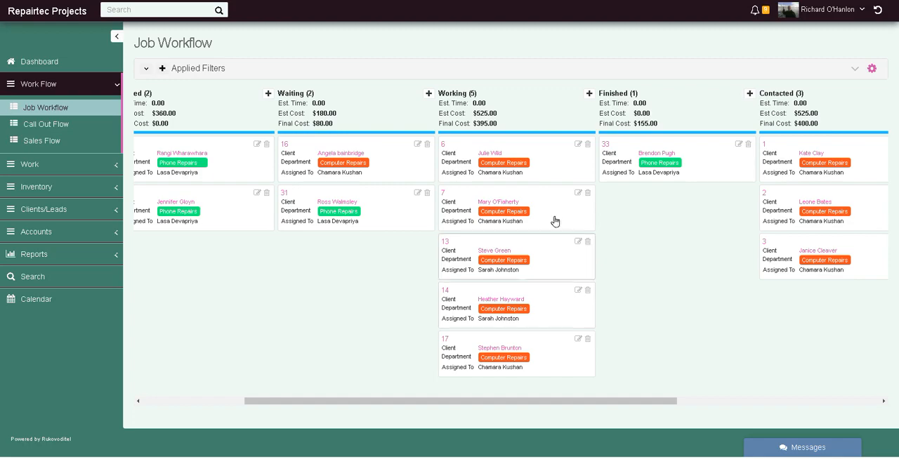
- Open job 13 from the Working stage and review its info and costing details
left_click(444, 243)
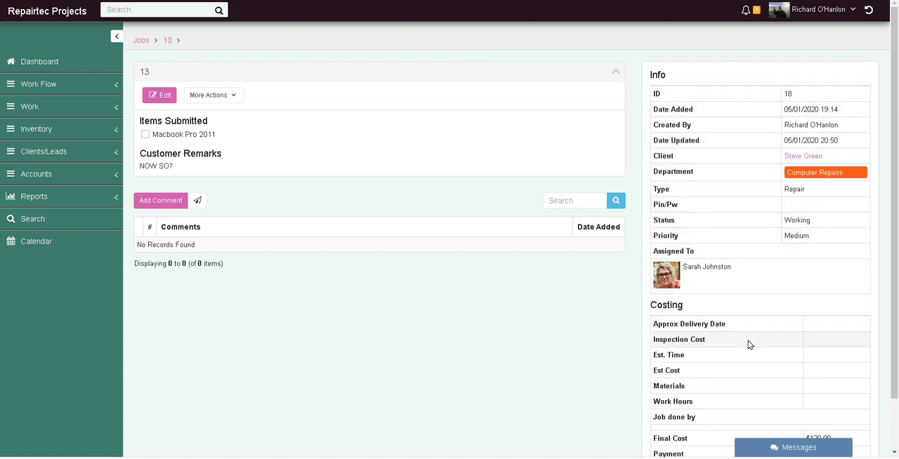
scroll(749, 345, "down", 2)
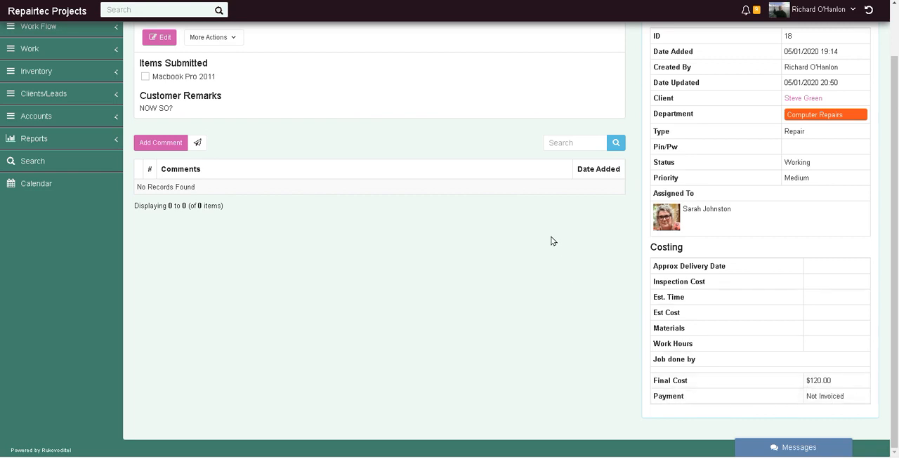
scroll(551, 255, "up", 2)
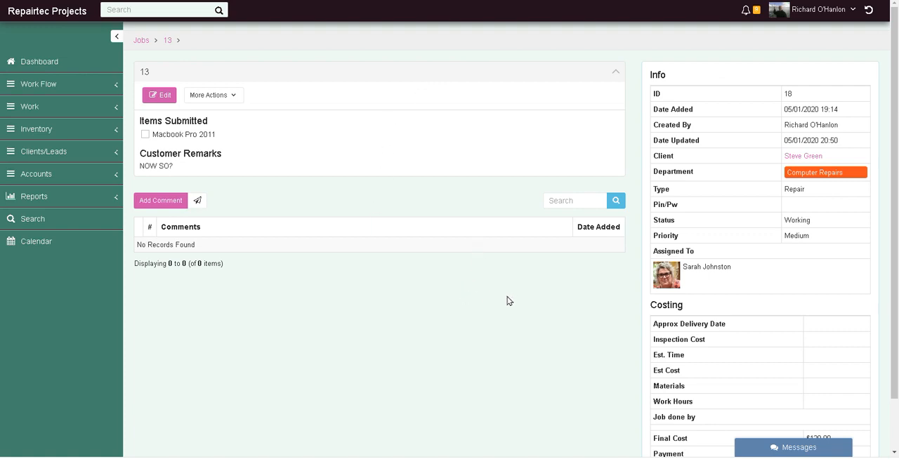
- Open job 13 for editing, examine its info and costing fields, and close the form without saving
left_click(161, 96)
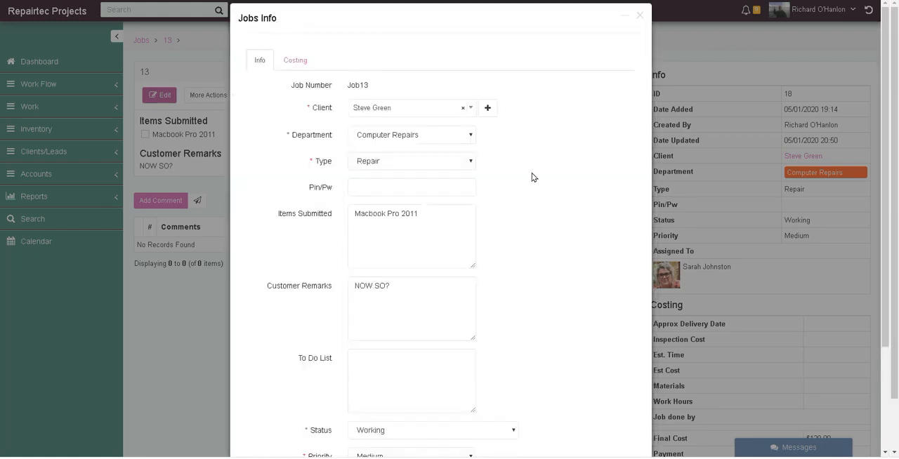
scroll(532, 177, "down", 2)
scroll(535, 176, "up", 3)
left_click(297, 61)
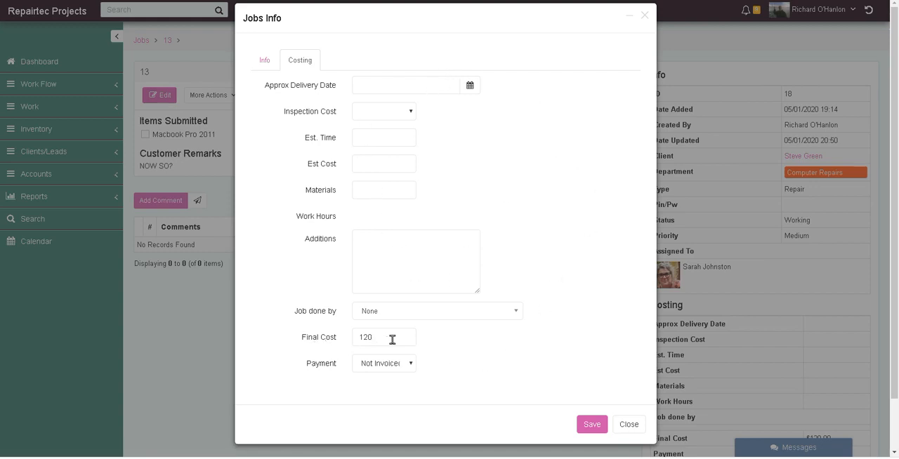
left_click(630, 424)
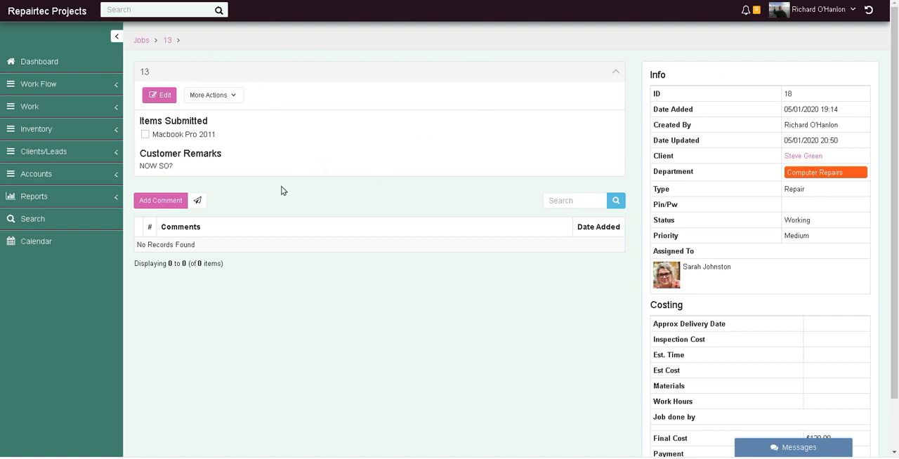
- Start a new comment on job 13 and set its status to Finished
left_click(175, 203)
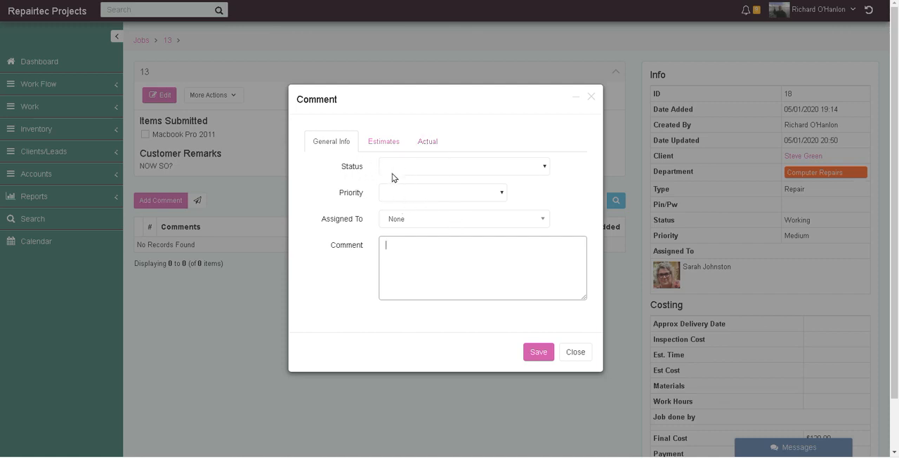
left_click(444, 169)
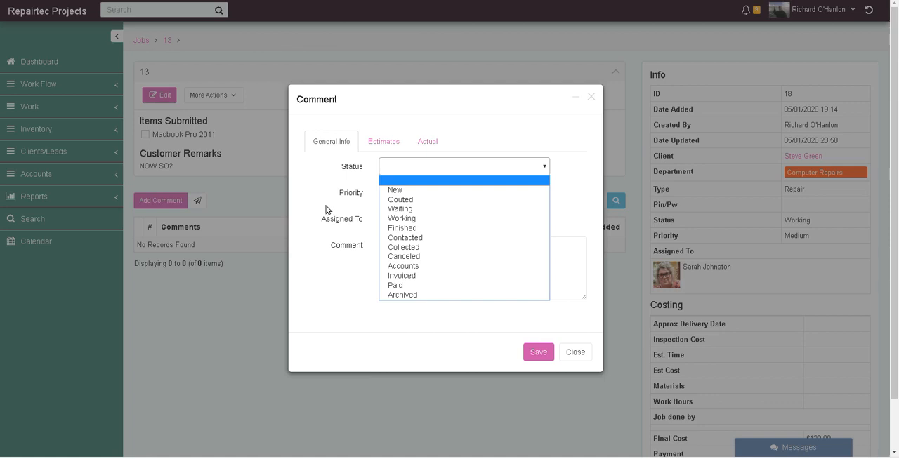
left_click(406, 229)
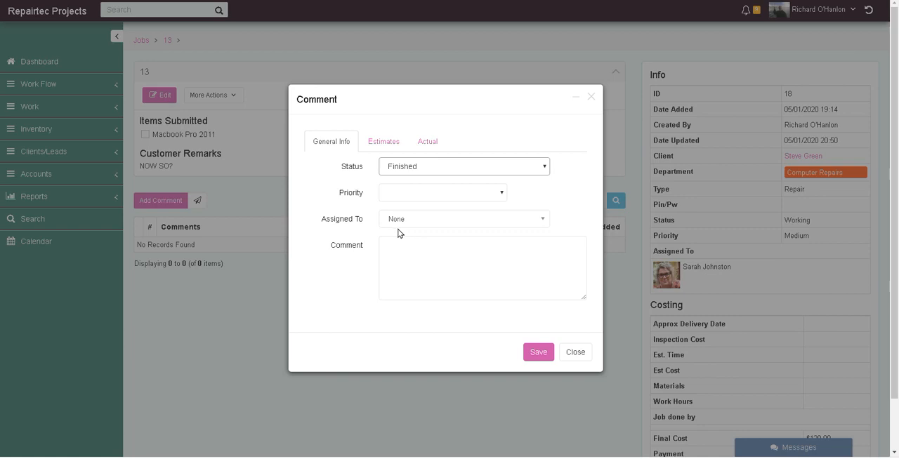
- Examine the comment's available assignees and status options without changing either selection
left_click(437, 219)
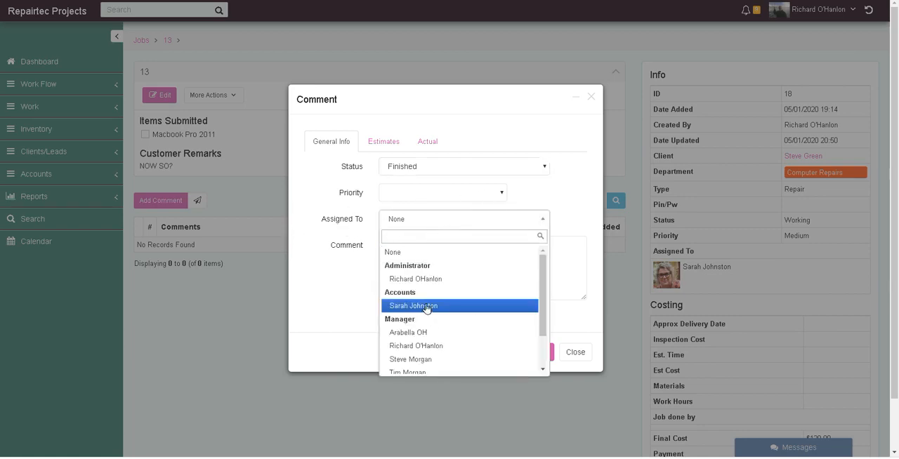
left_click(326, 231)
left_click(452, 169)
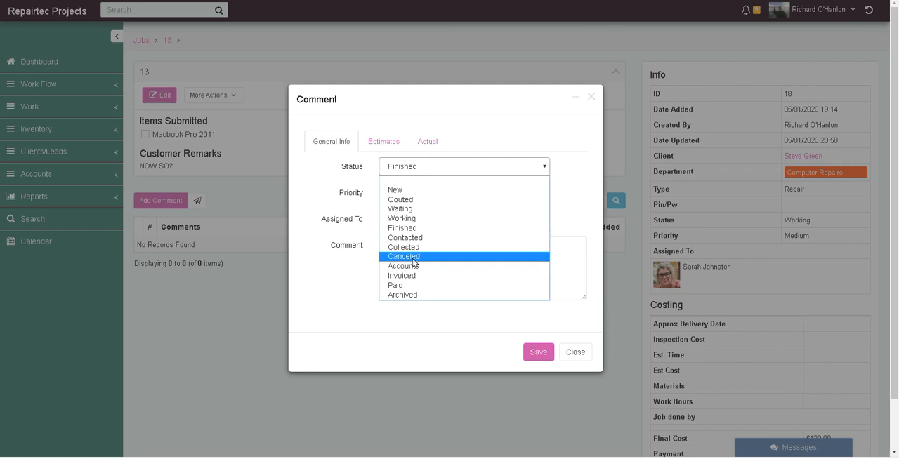
left_click(355, 270)
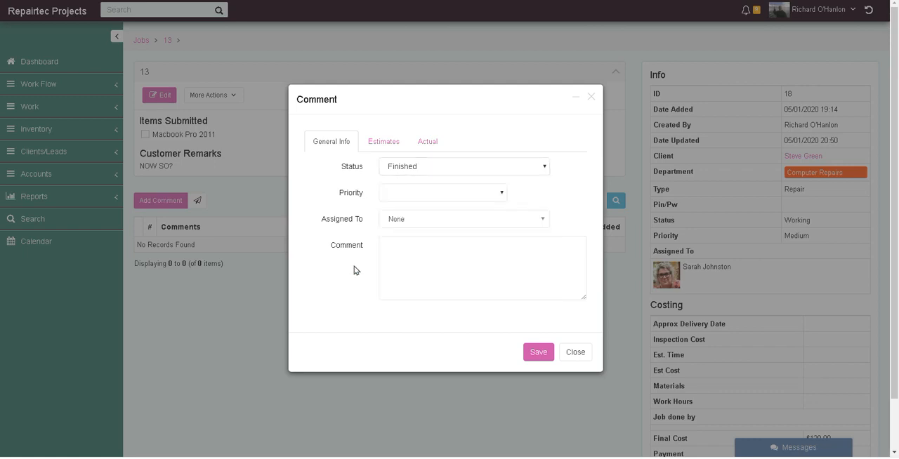
left_click(441, 217)
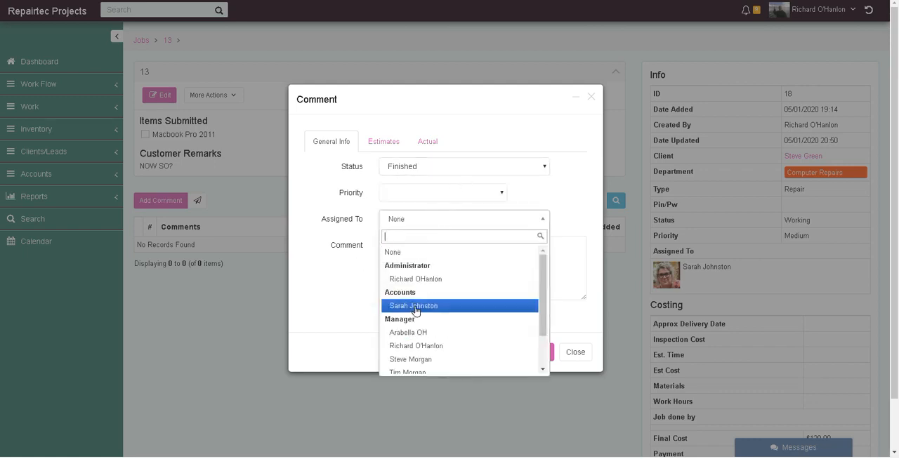
left_click(343, 286)
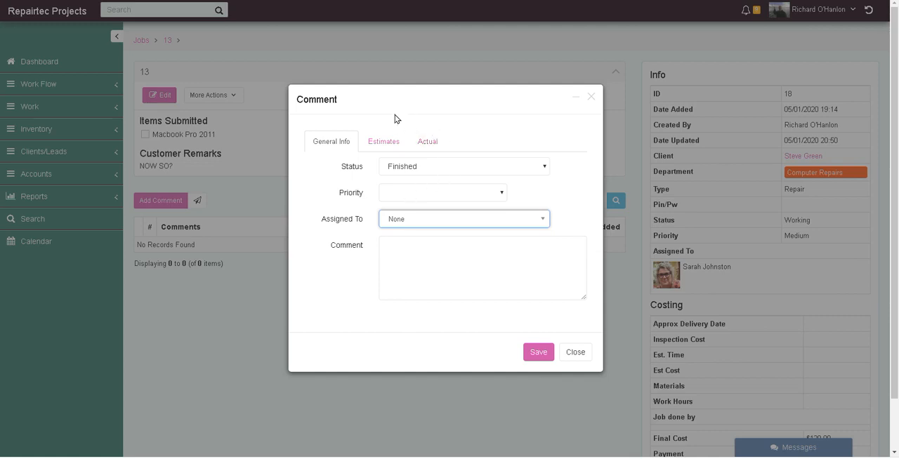
- Examine the comment's estimate fields for approximate delivery date, time and cost
left_click(383, 143)
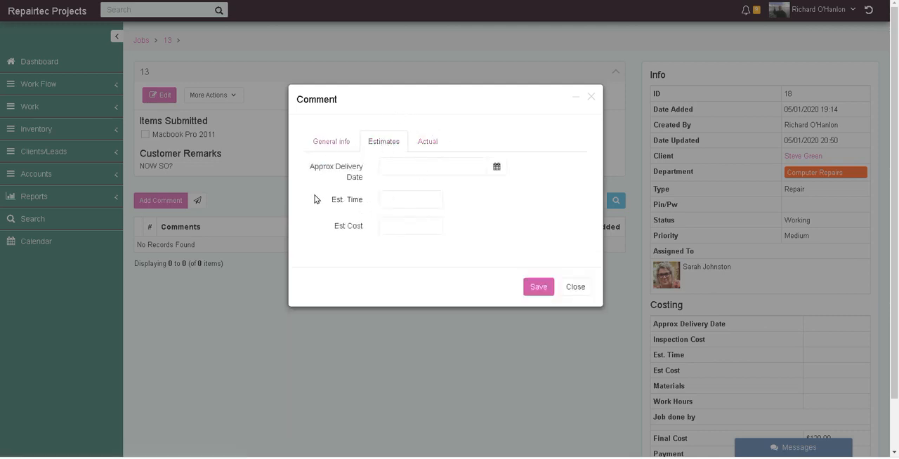
left_click(420, 165)
left_click(434, 105)
left_click(413, 227)
- Examine the comment's actual cost fields, including the inspection cost options, additions and final cost
left_click(432, 143)
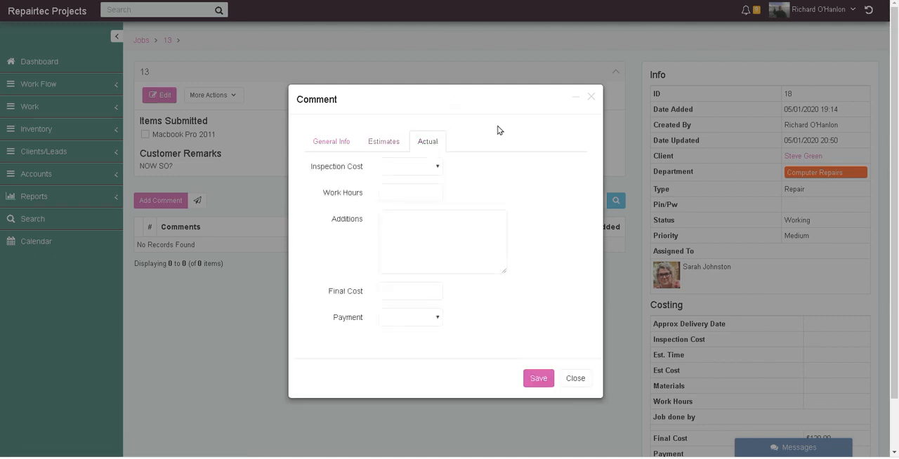
left_click(394, 167)
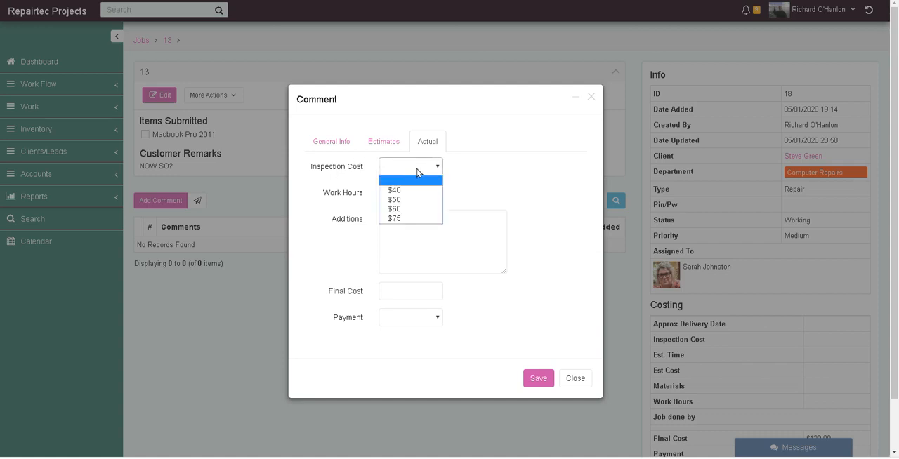
left_click(416, 169)
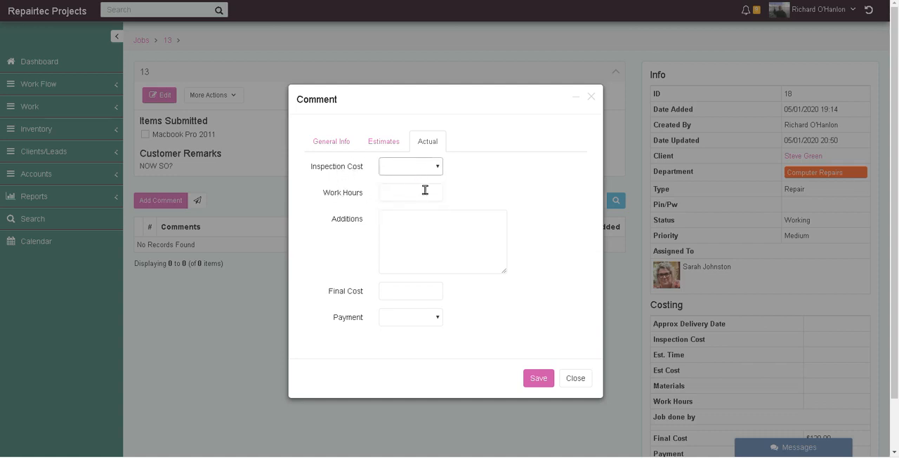
left_click(433, 237)
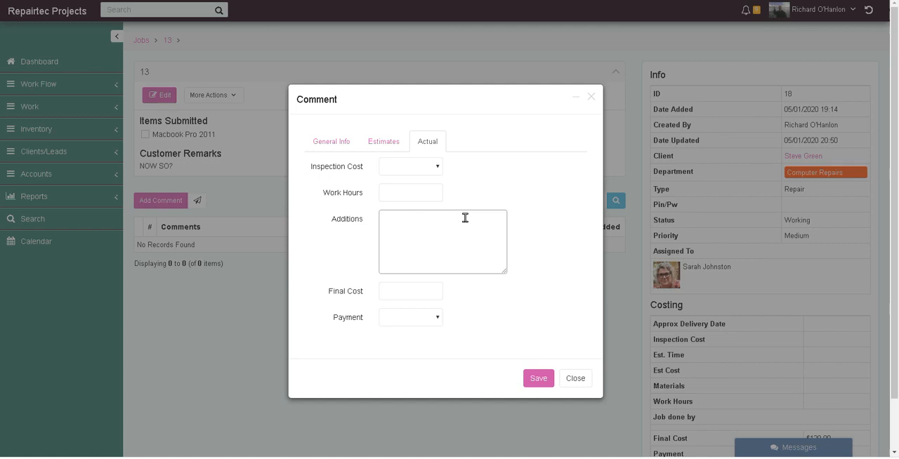
left_click(415, 293)
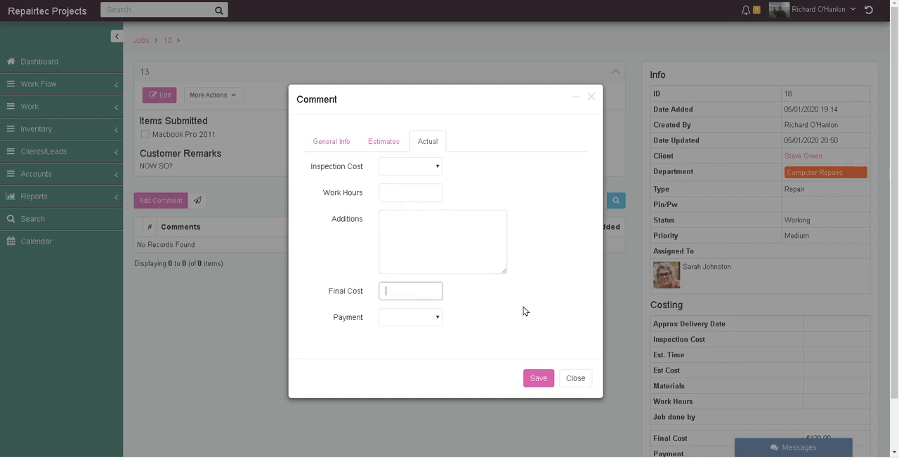
left_click(502, 311)
- Set the comment's payment to Paid to view the payment type options, and reset the payment to blank
left_click(432, 320)
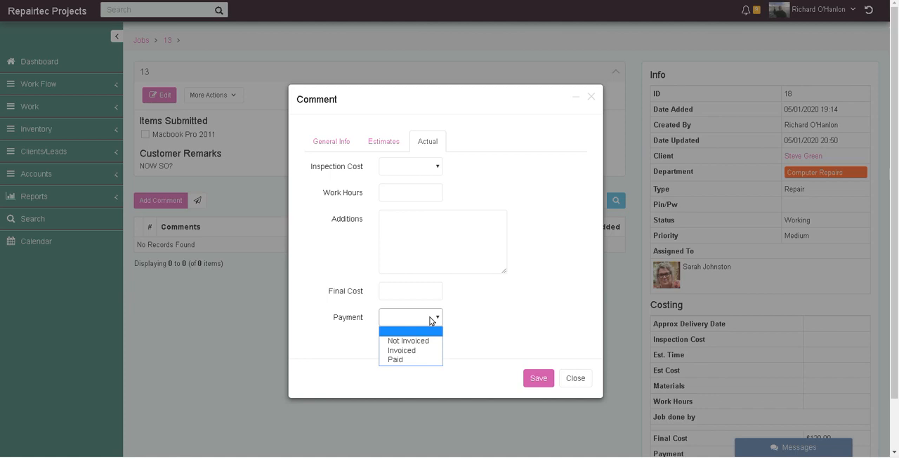
left_click(398, 361)
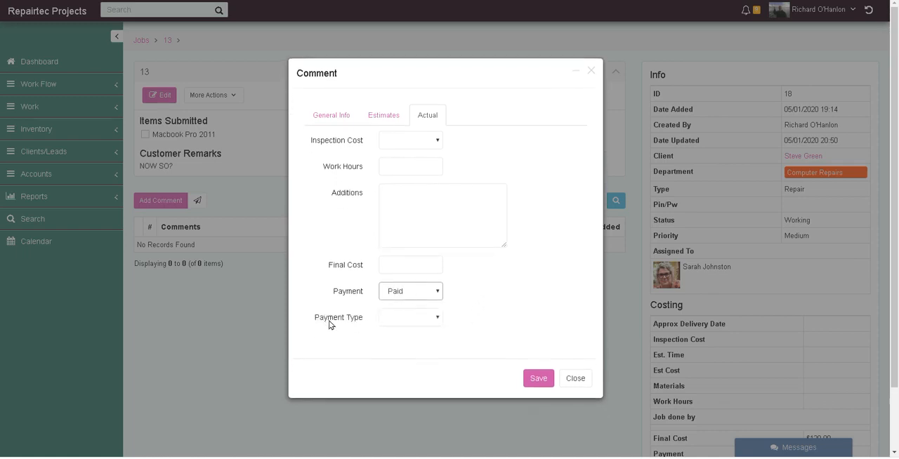
left_click(413, 319)
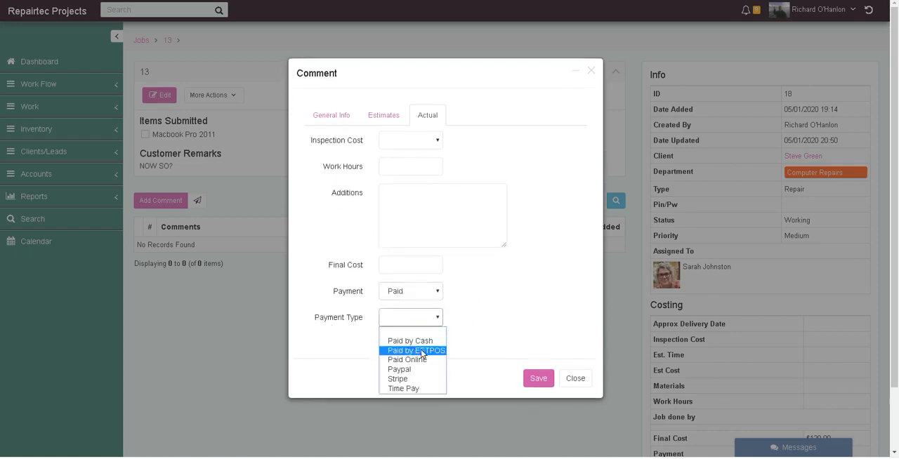
left_click(483, 292)
left_click(415, 292)
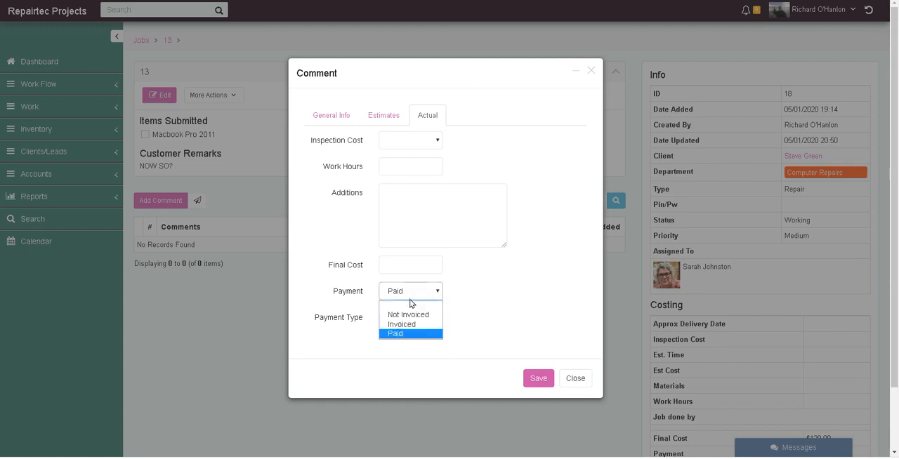
left_click(410, 306)
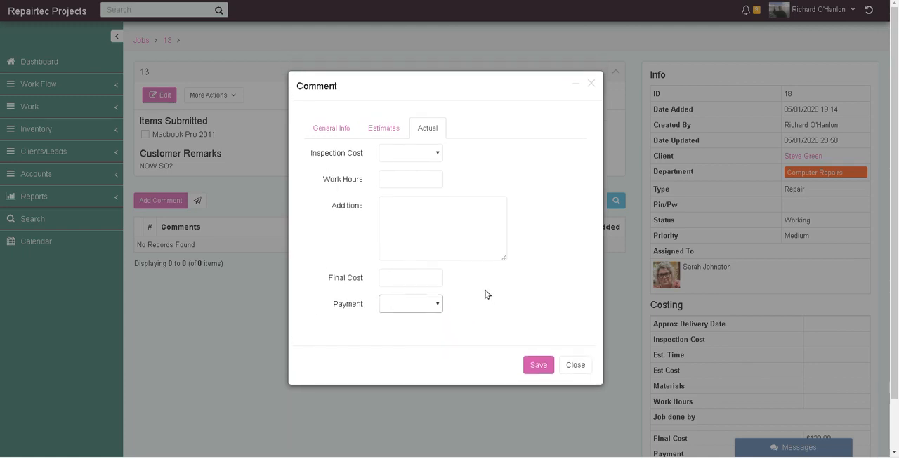
- Return to the comment's general information, close it without saving, and open the Sales Flow board
left_click(347, 131)
left_click(575, 340)
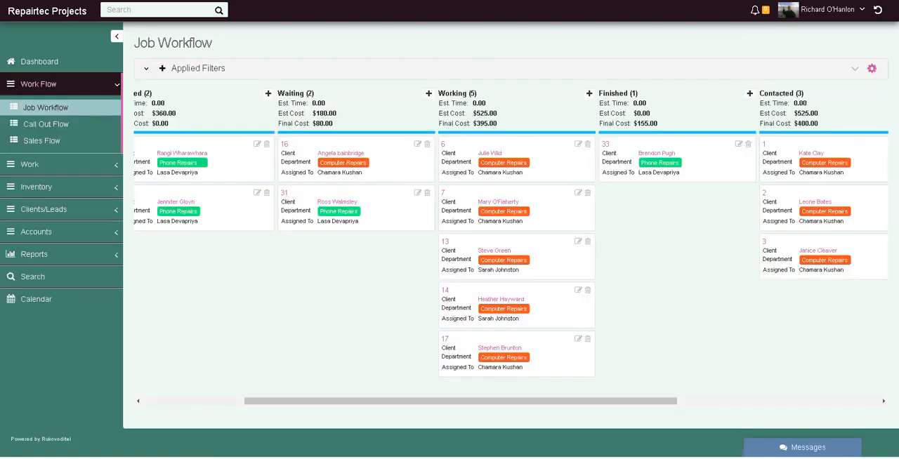
left_click(47, 139)
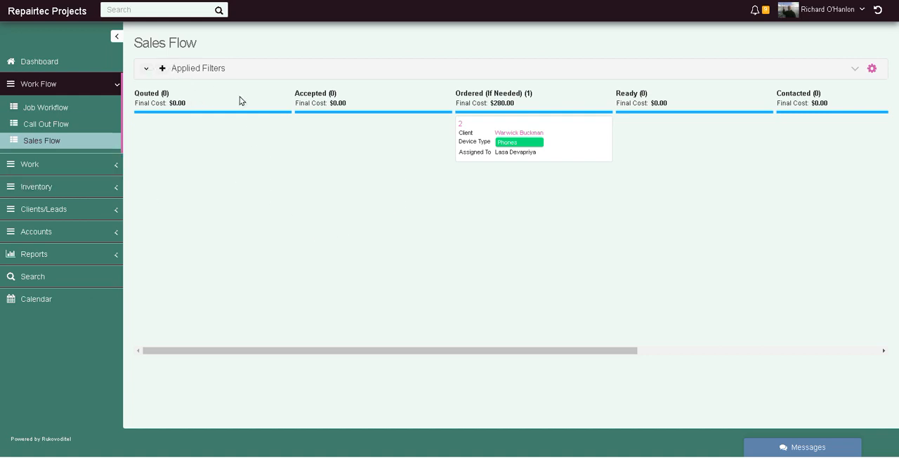
- Compare the Job Workflow and Sales Flow boards, and view the stages of the Call Out Flow board
left_click(61, 106)
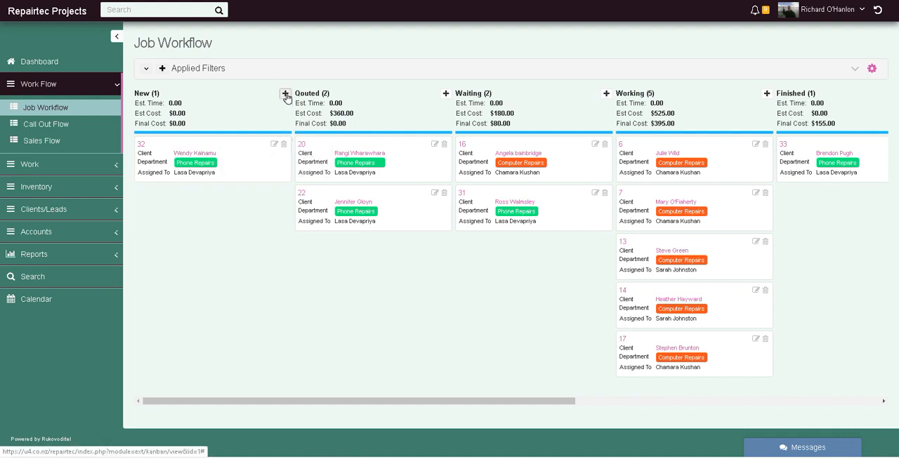
left_click(48, 137)
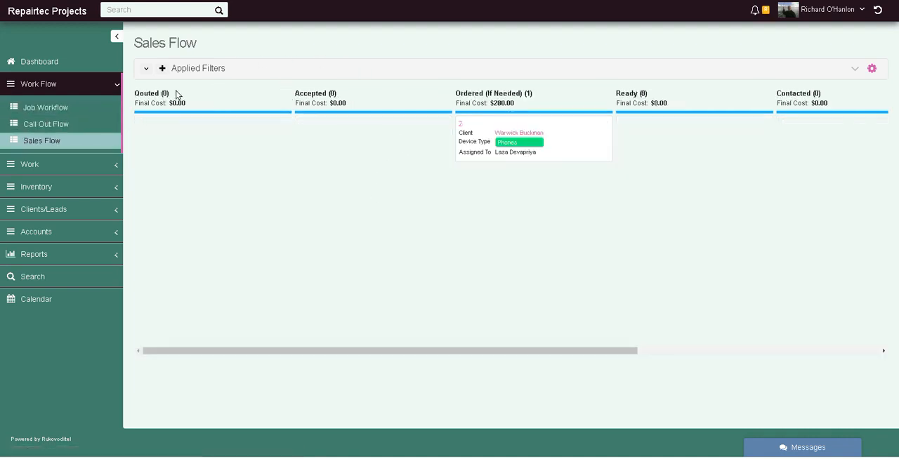
left_click(61, 123)
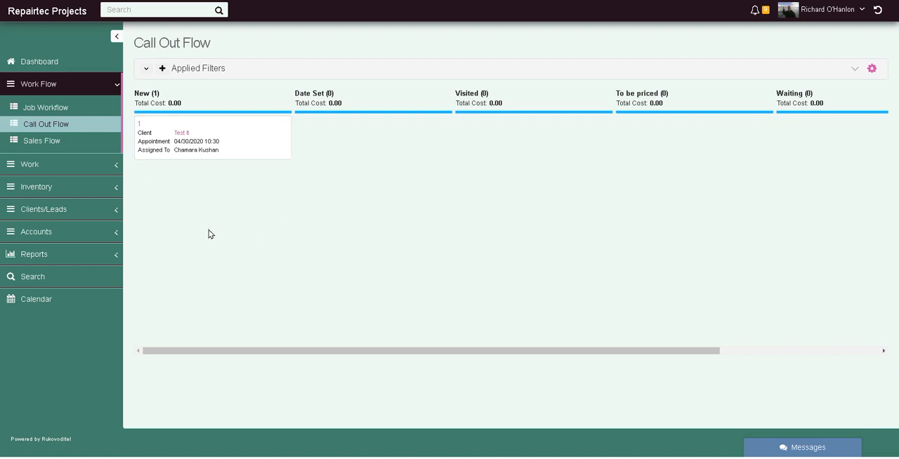
- View the Jobs list in the Work section and return to the Job Workflow board
left_click(58, 164)
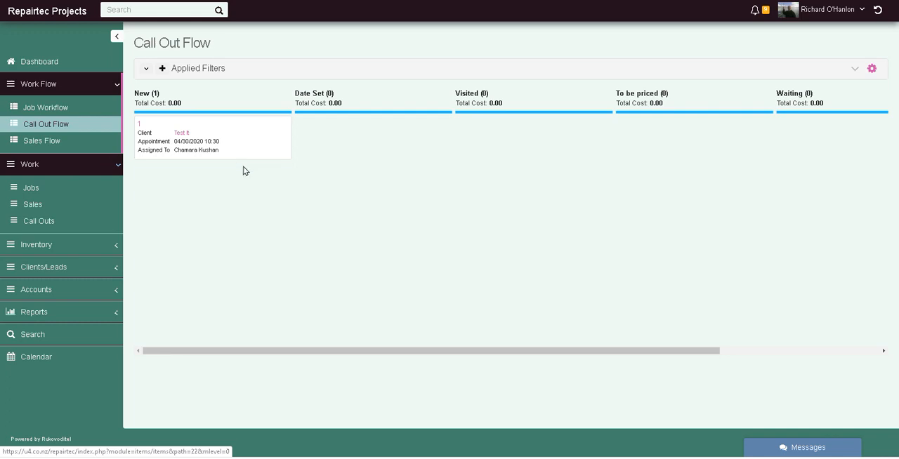
left_click(36, 188)
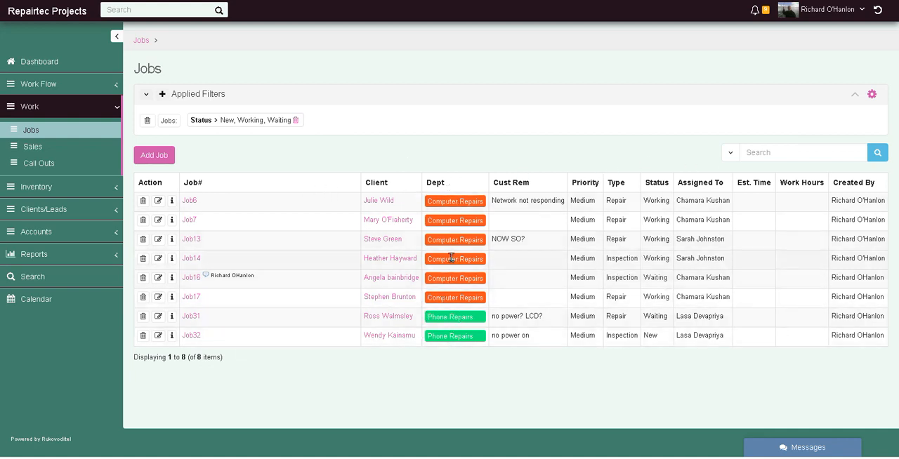
left_click(59, 84)
left_click(45, 107)
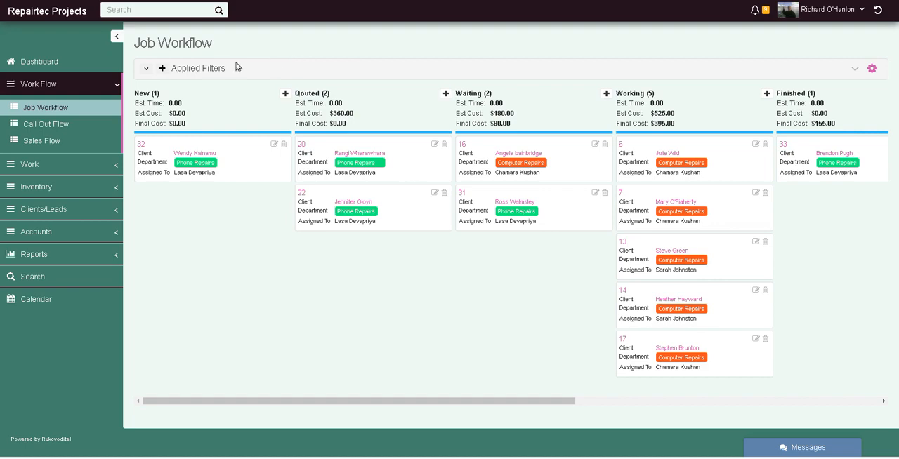
- Filter the Job Workflow board by Assigned To with condition Include for the first listed technician, and remove that filter after reviewing the jobs
left_click(164, 69)
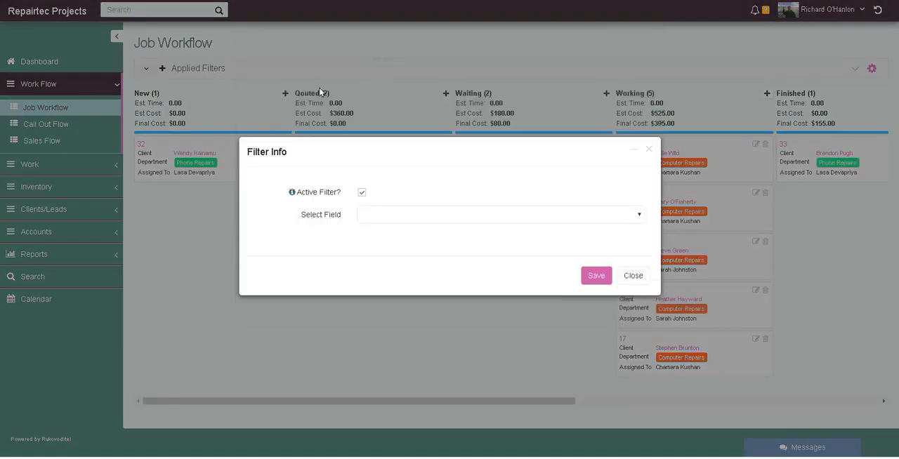
left_click(377, 215)
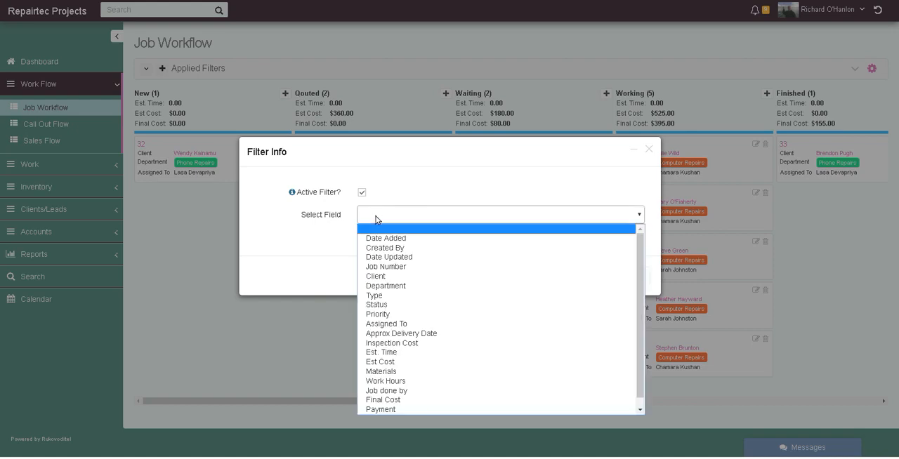
left_click(391, 324)
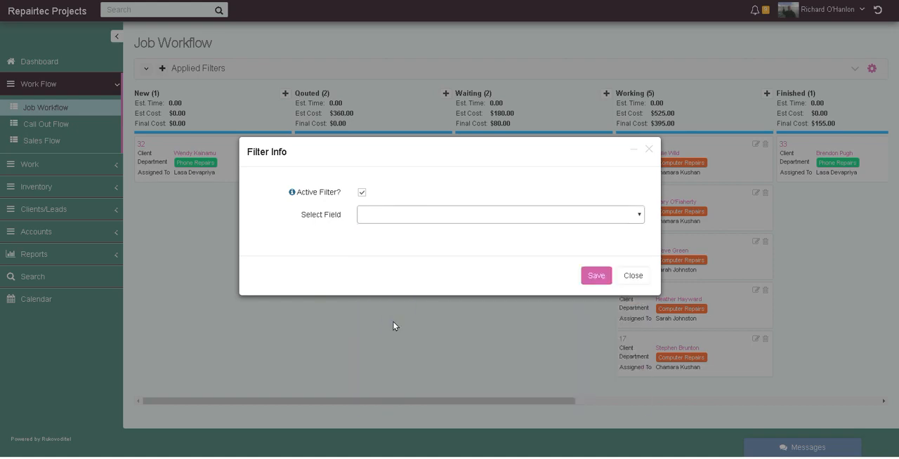
left_click(400, 243)
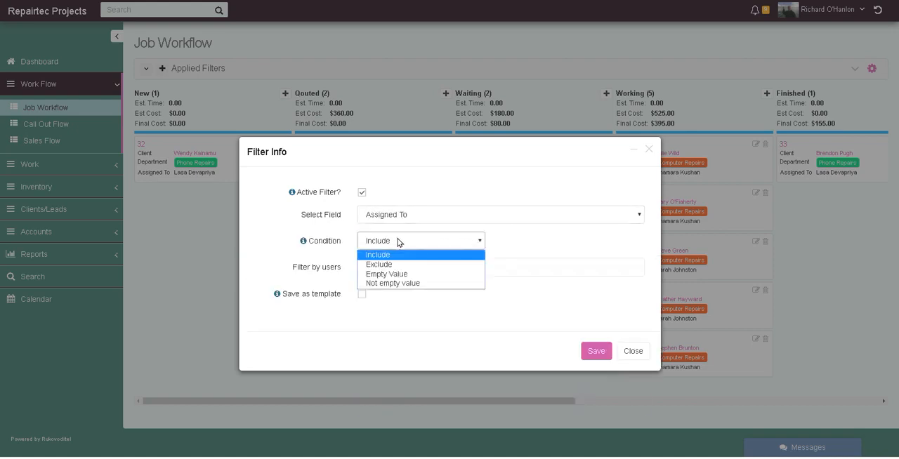
left_click(555, 259)
left_click(409, 265)
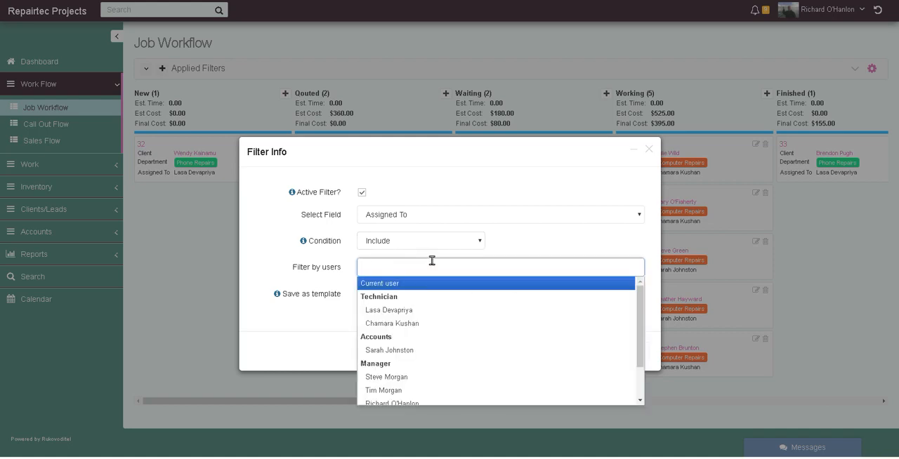
left_click(400, 311)
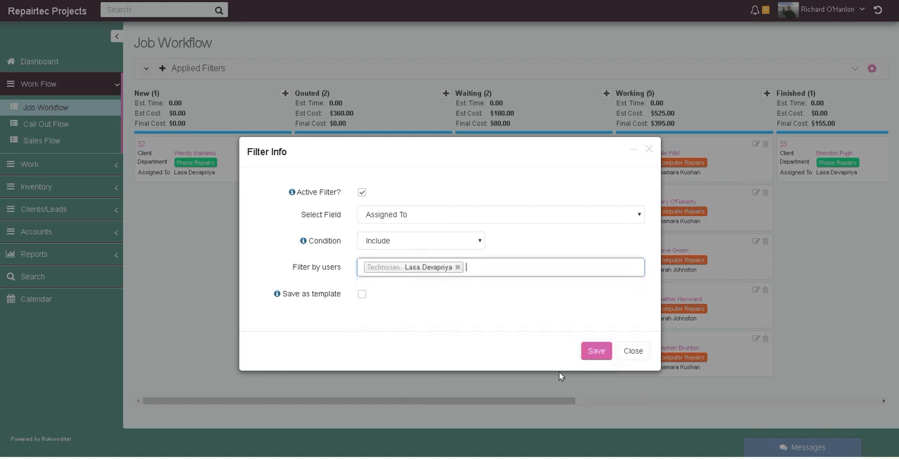
left_click(597, 351)
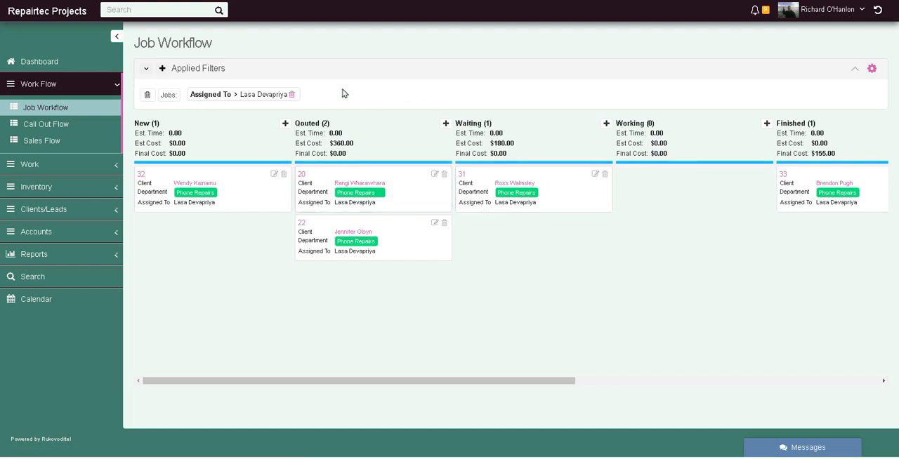
left_click_drag(431, 381, 424, 408)
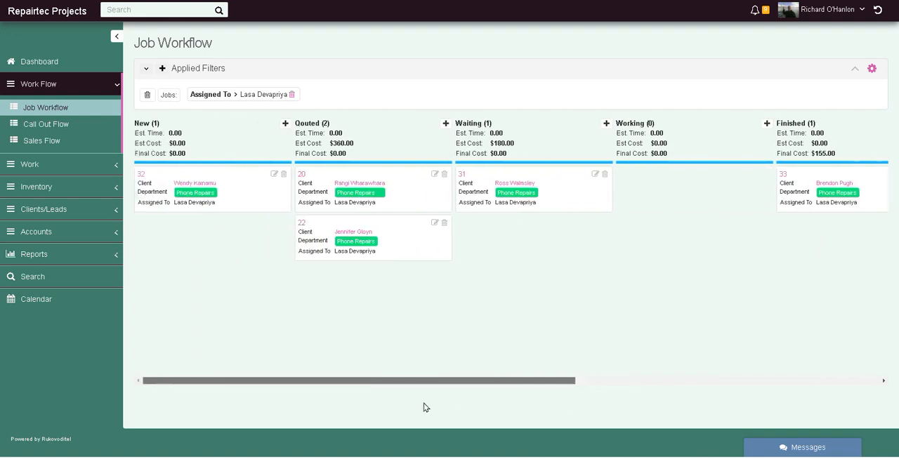
left_click(294, 95)
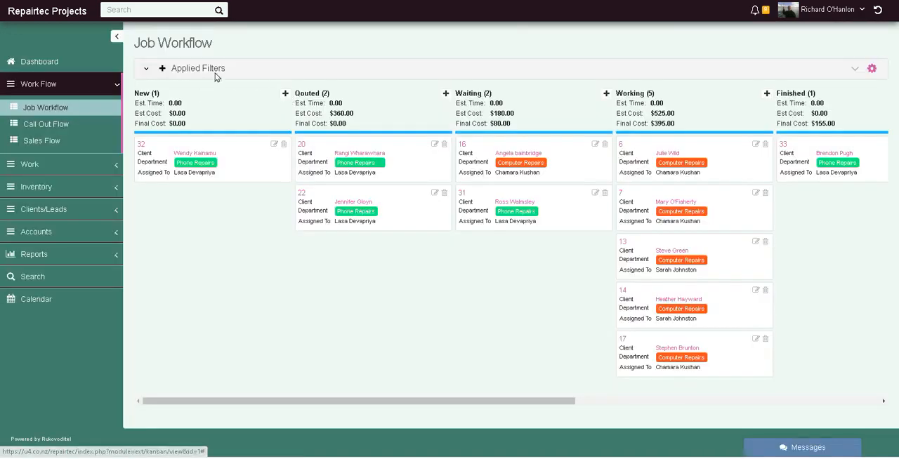
- Filter the Job Workflow board by Assigned To with condition Include for the second listed technician, and remove that filter after reviewing the jobs
left_click(163, 69)
left_click(163, 69)
left_click(203, 86)
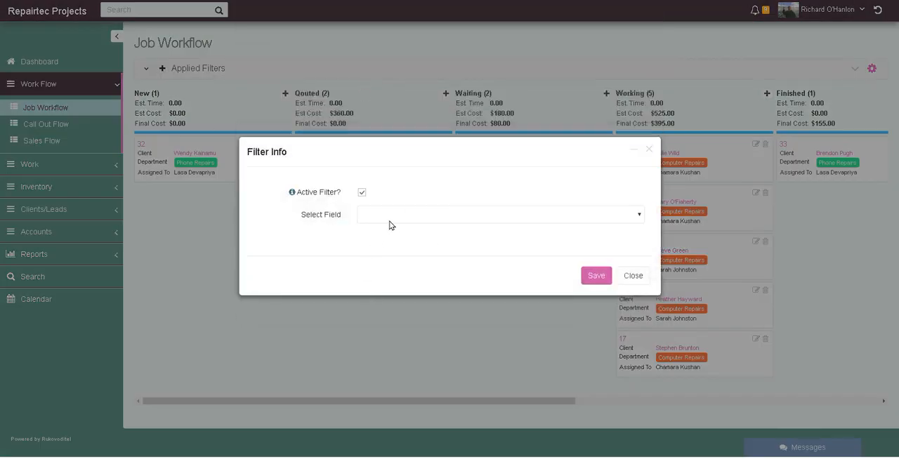
left_click(374, 212)
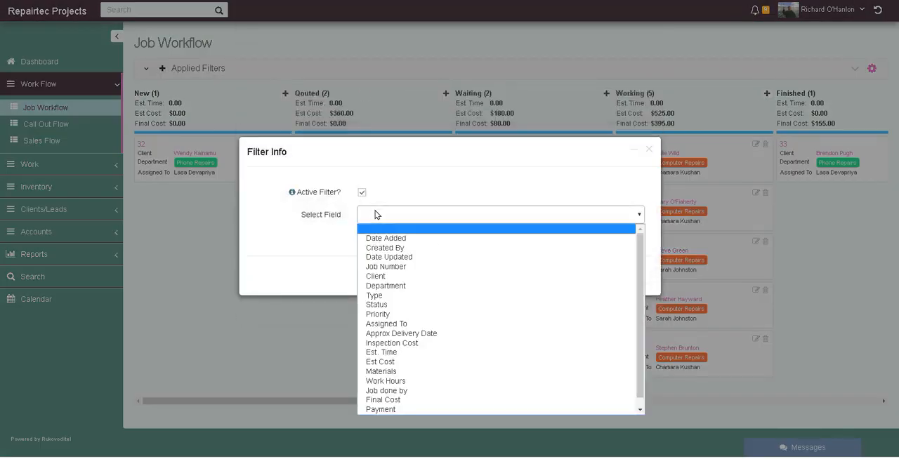
left_click(398, 325)
left_click(410, 261)
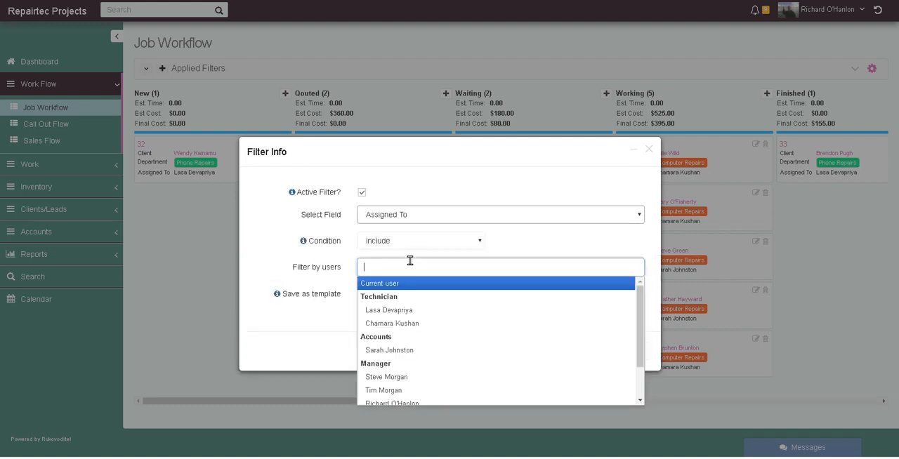
left_click(408, 323)
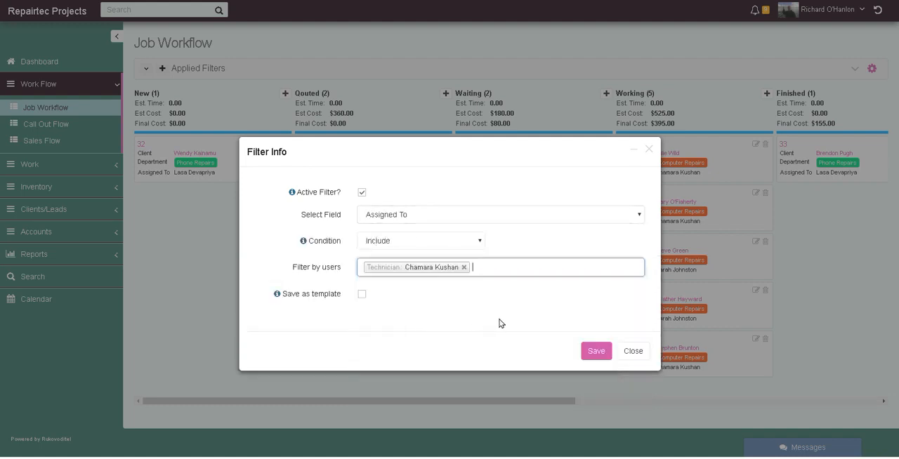
left_click(596, 350)
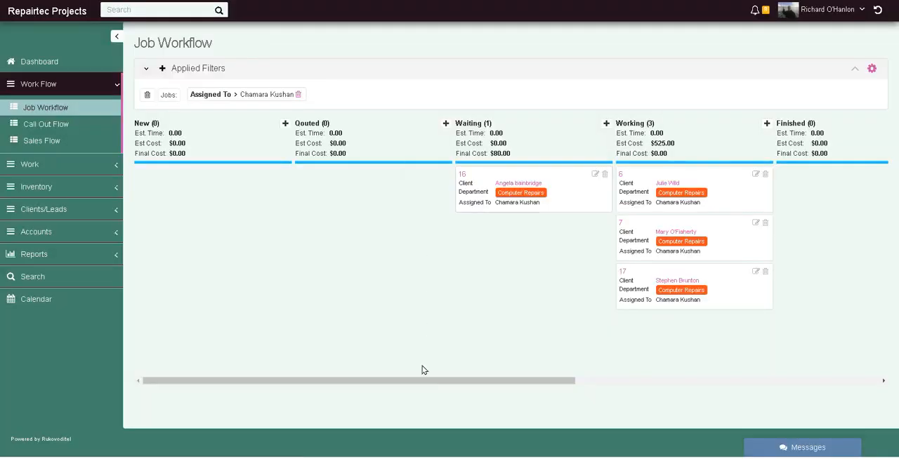
left_click_drag(442, 380, 392, 193)
left_click(298, 95)
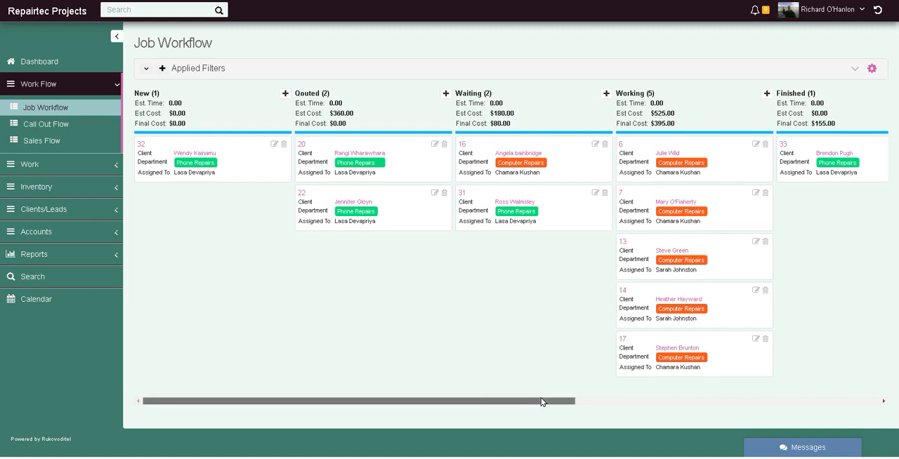
- Examine the Job Workflow board's remaining stages through Canceled, and open the Clients list
left_click_drag(542, 403, 881, 364)
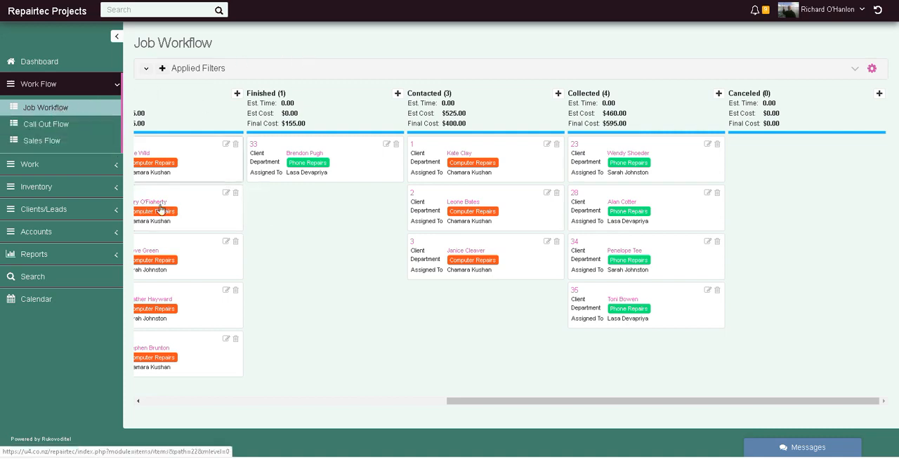
left_click_drag(518, 402, 196, 434)
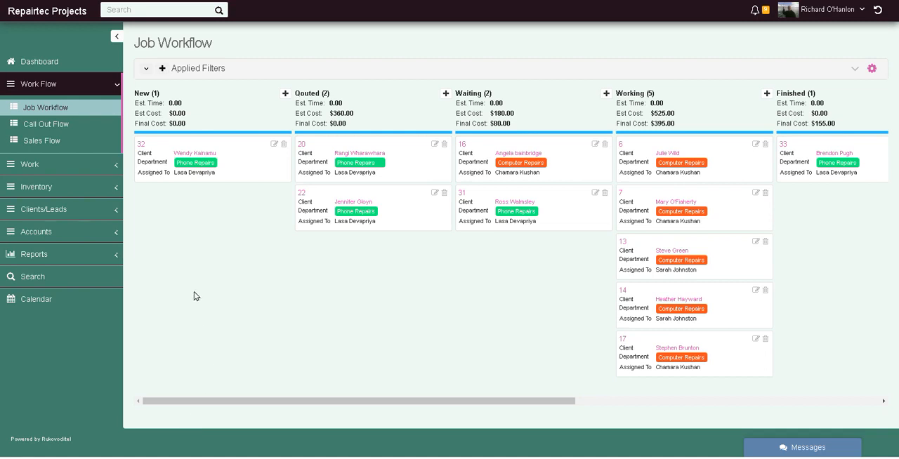
left_click(58, 211)
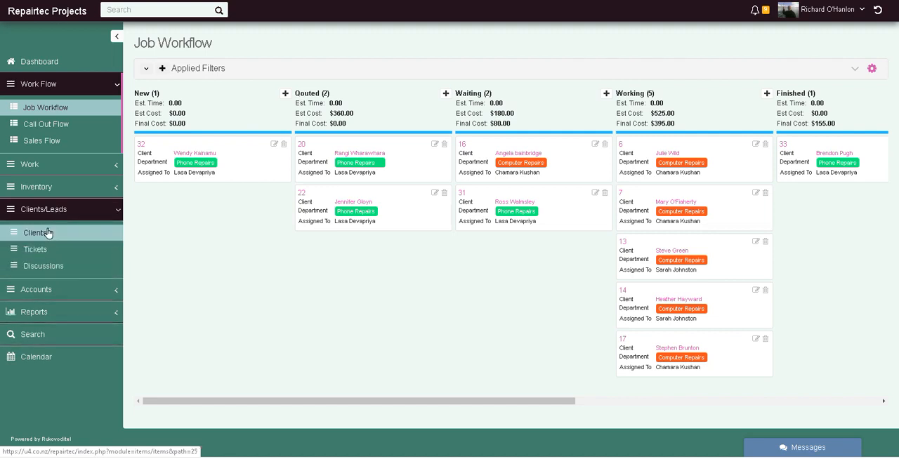
left_click(48, 232)
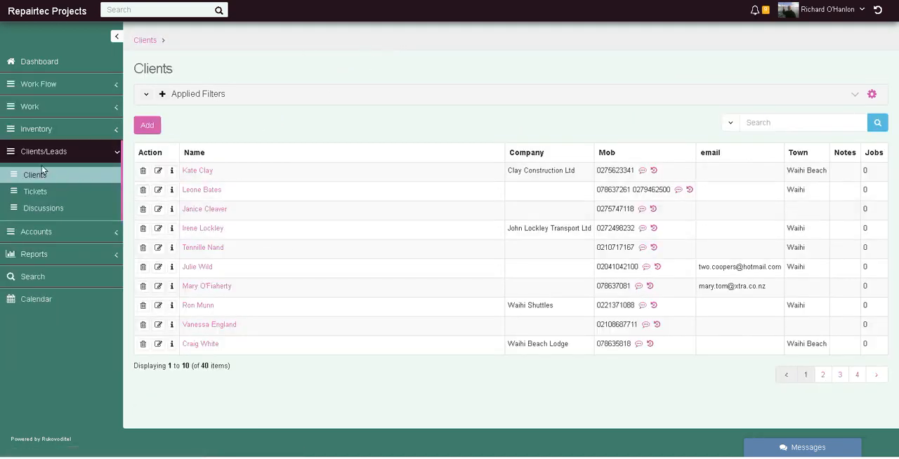
- Return to the Job Workflow board and start a new job in the New stage
left_click(41, 84)
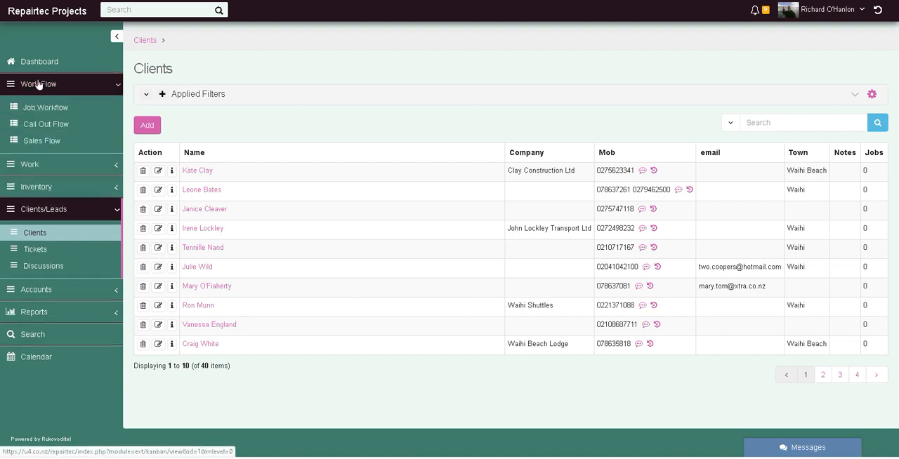
left_click(44, 107)
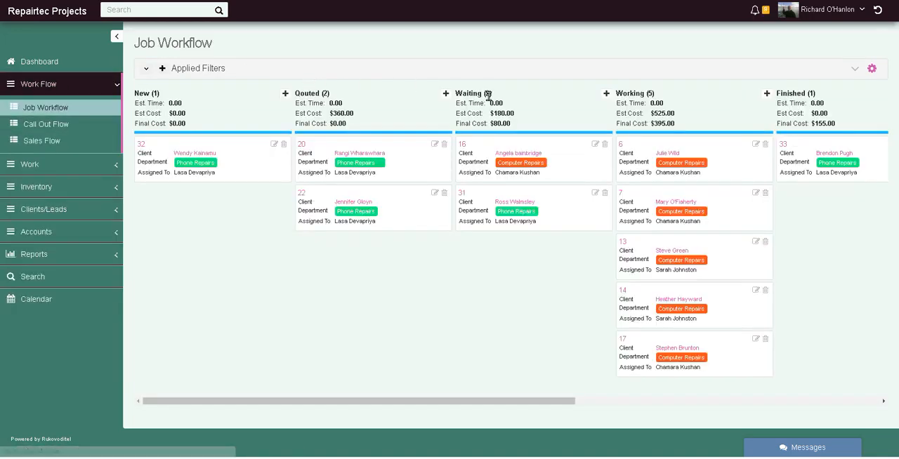
left_click(286, 93)
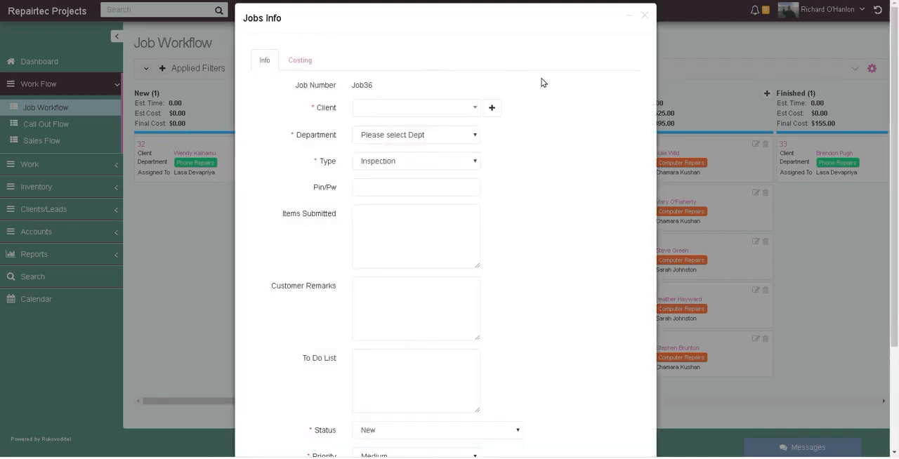
- Search for the new job's client by first name, and open the form for adding a new client
left_click(458, 111)
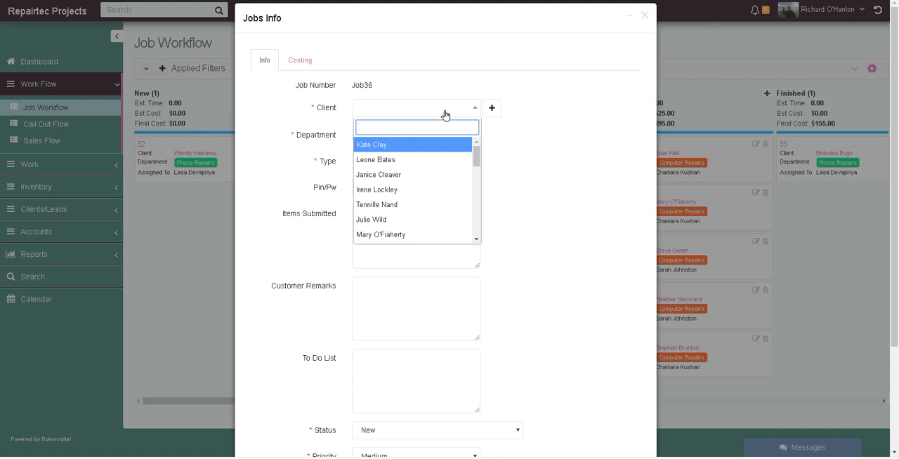
type("t")
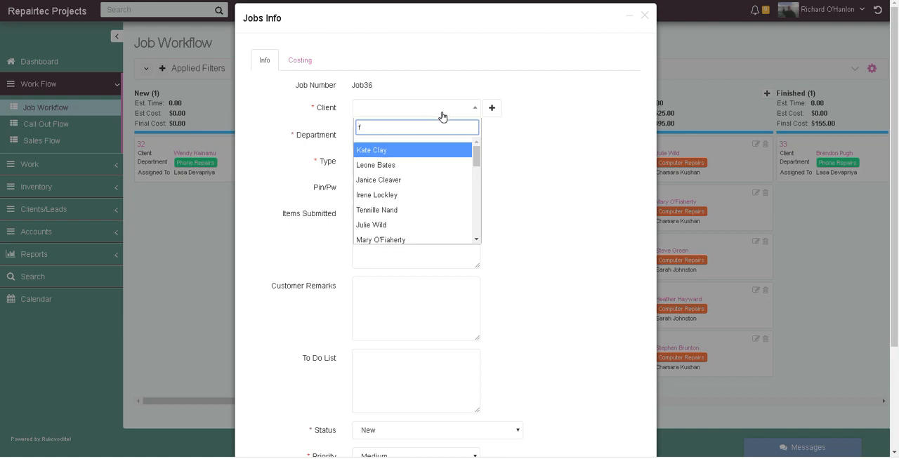
key("BackSpace")
type("john")
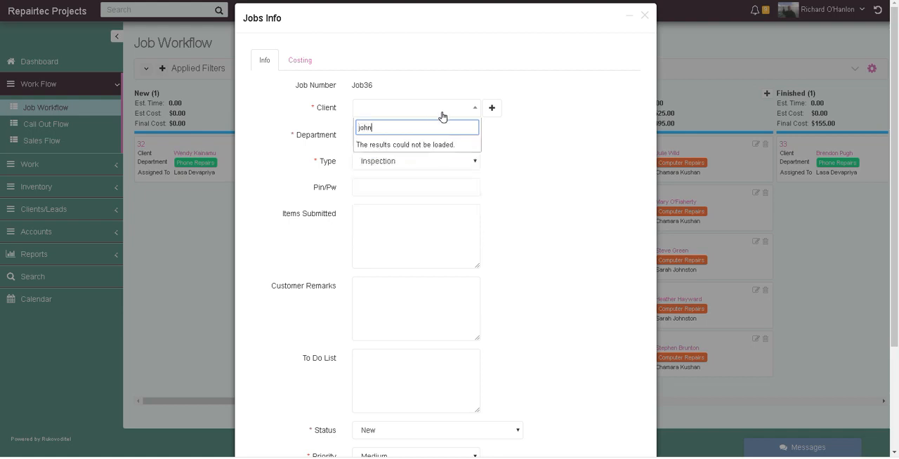
left_click(493, 108)
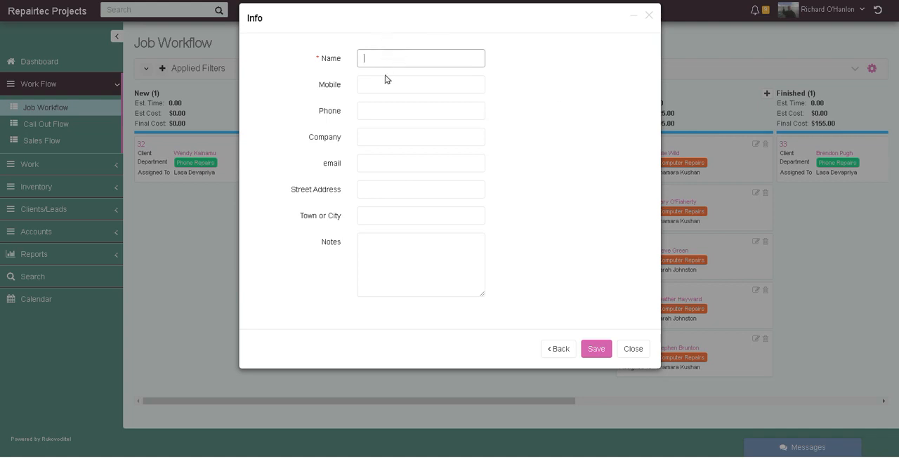
- Look over the mobile and email fields of the new client form, and close it without saving
left_click(466, 86)
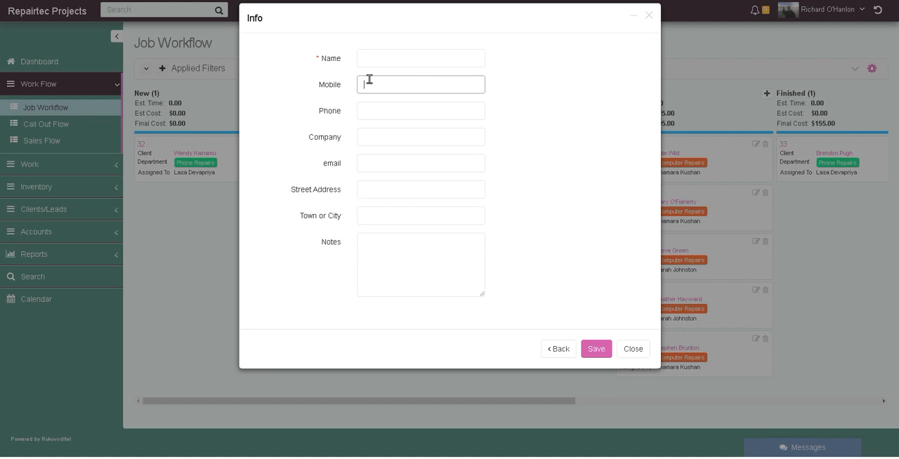
left_click(368, 162)
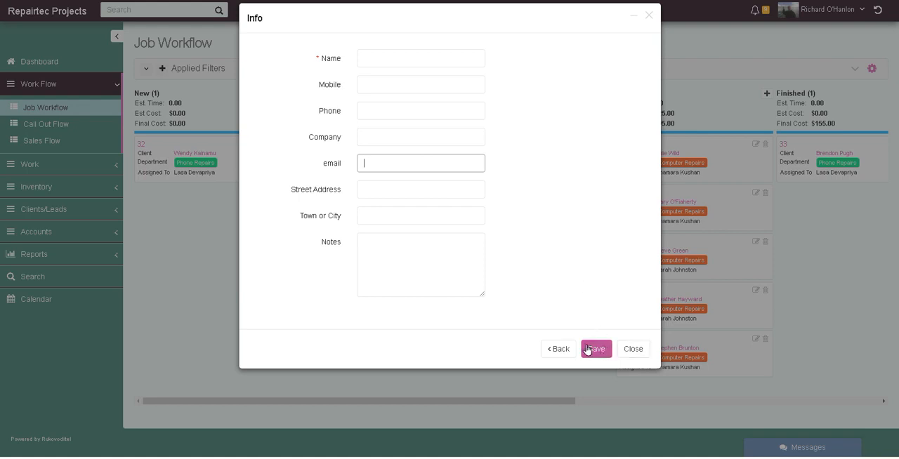
left_click(632, 348)
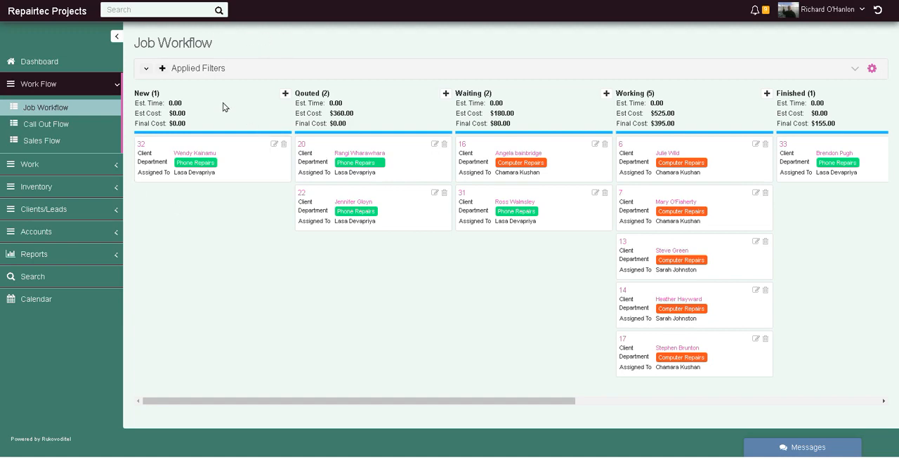
- Start a new job in the New stage and choose the second listed client for it
left_click(285, 93)
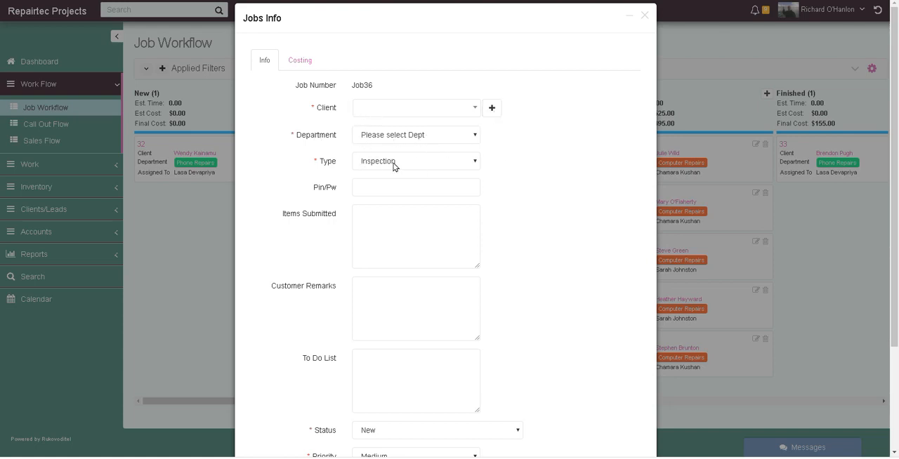
left_click(411, 115)
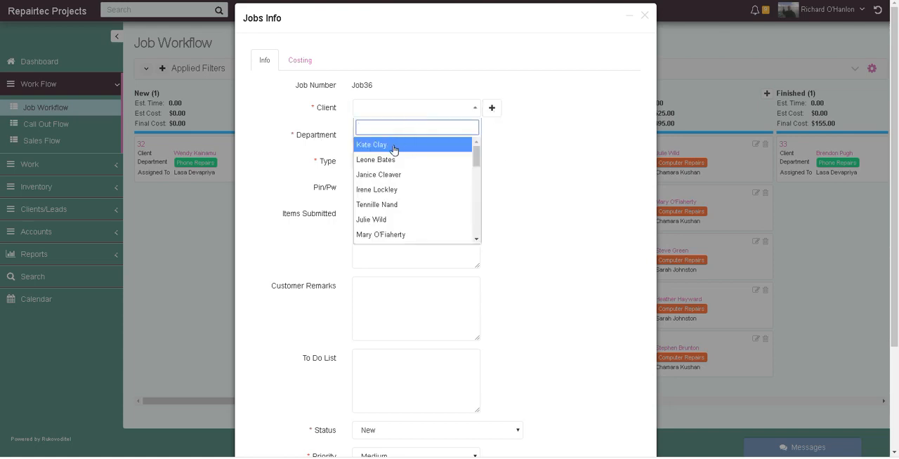
left_click(384, 161)
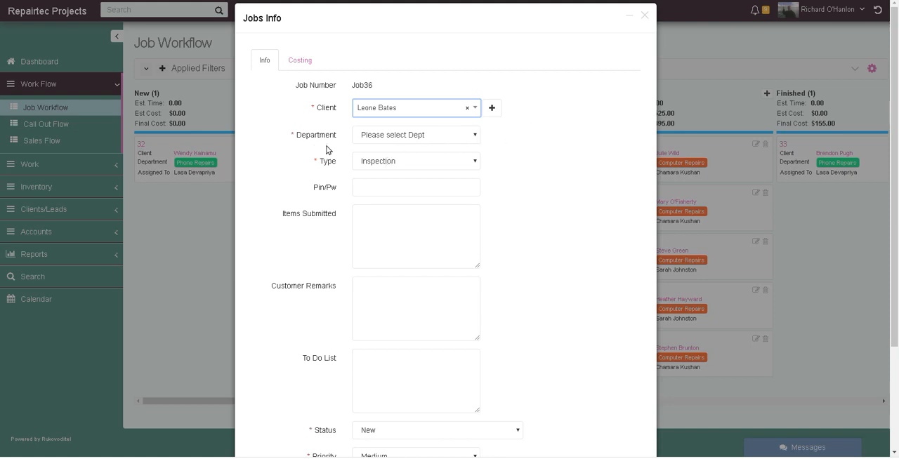
- Set the new job's department to Computer Repairs and review the type options, keeping Inspection
left_click(421, 136)
left_click(421, 136)
left_click(421, 135)
left_click(383, 159)
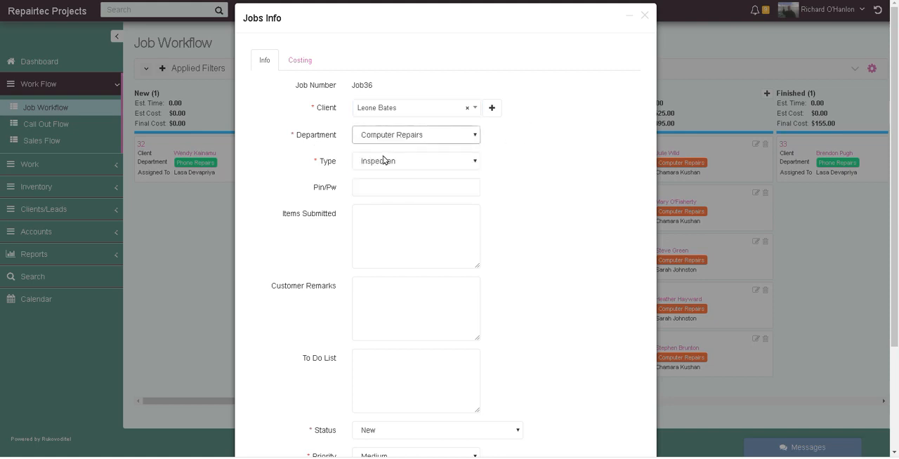
left_click(420, 161)
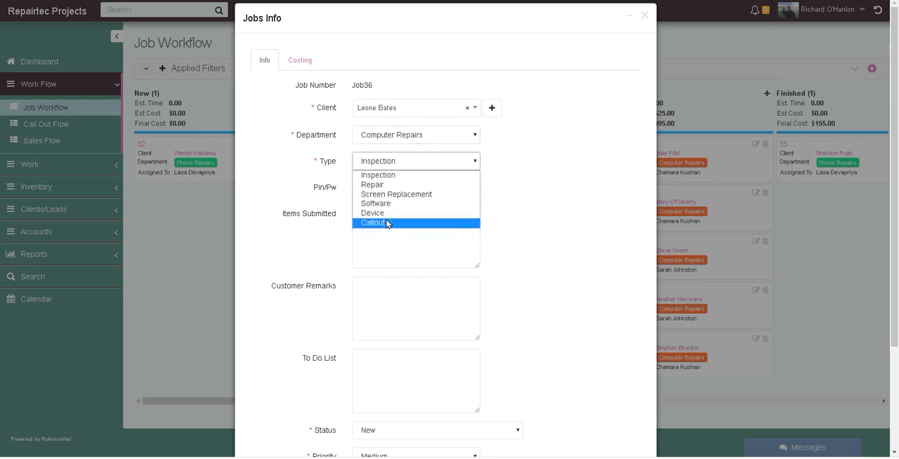
left_click(526, 165)
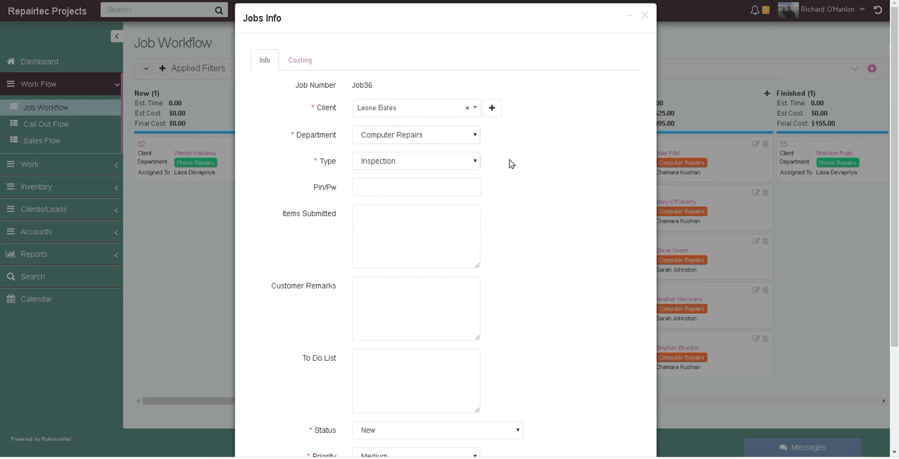
- Enter "Fix Screen" and "Get lunch" on separate lines of the job's To Do List, leaving Pin/Pw, Items Submitted and Customer Remarks empty
left_click(468, 187)
left_click(429, 232)
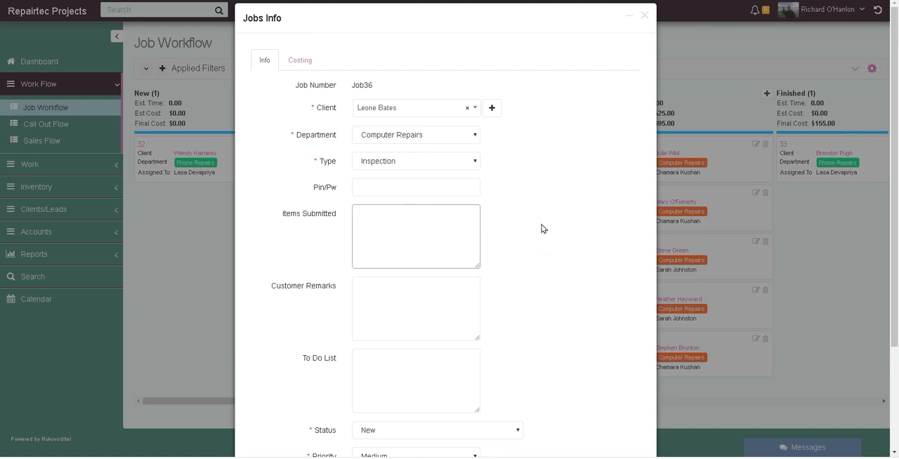
scroll(543, 228, "down", 2)
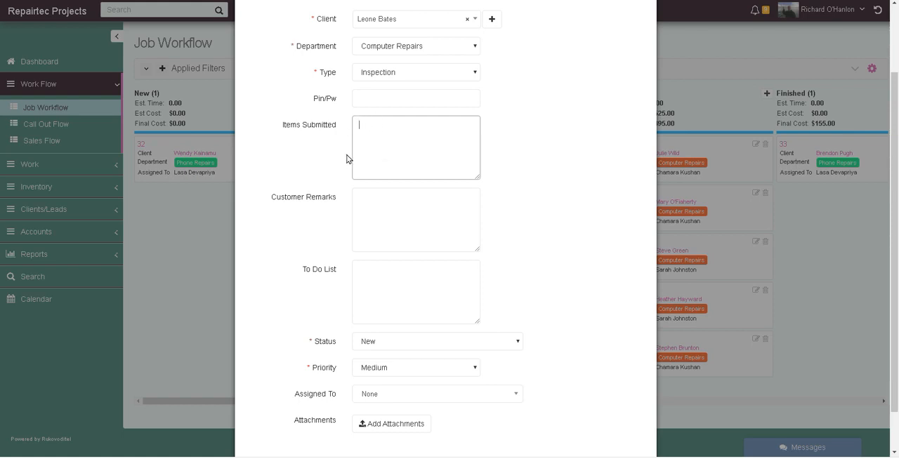
scroll(513, 138, "down", 1)
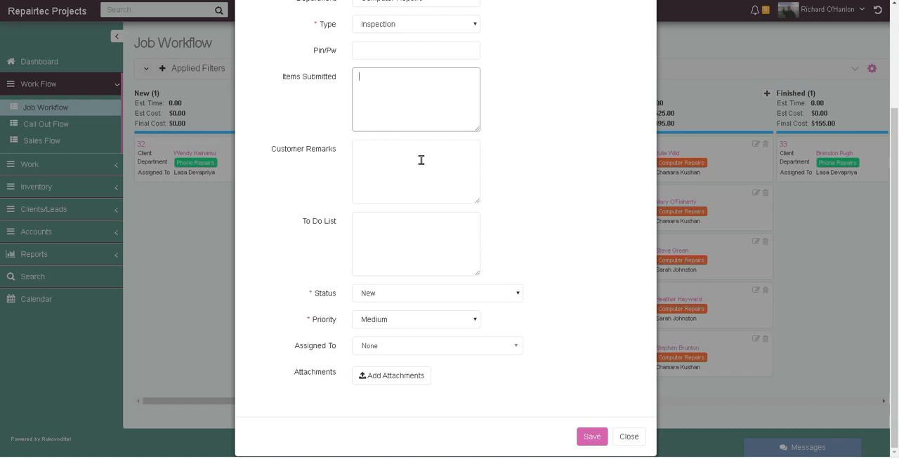
left_click(370, 150)
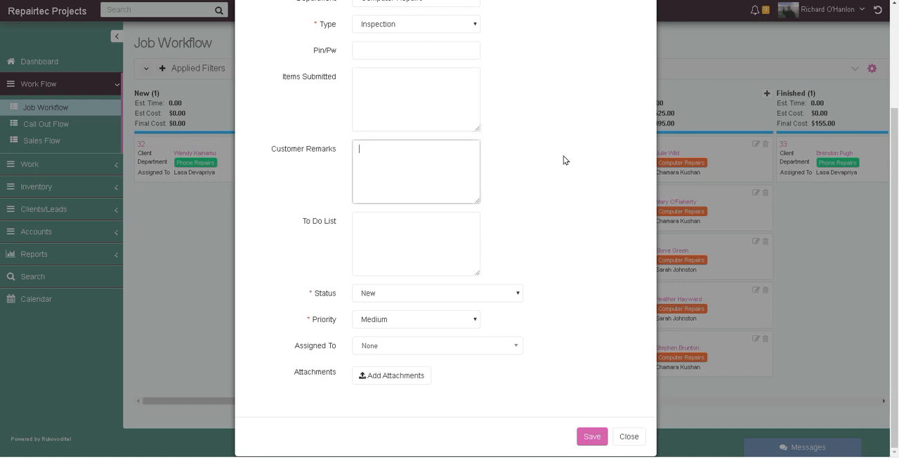
left_click(413, 220)
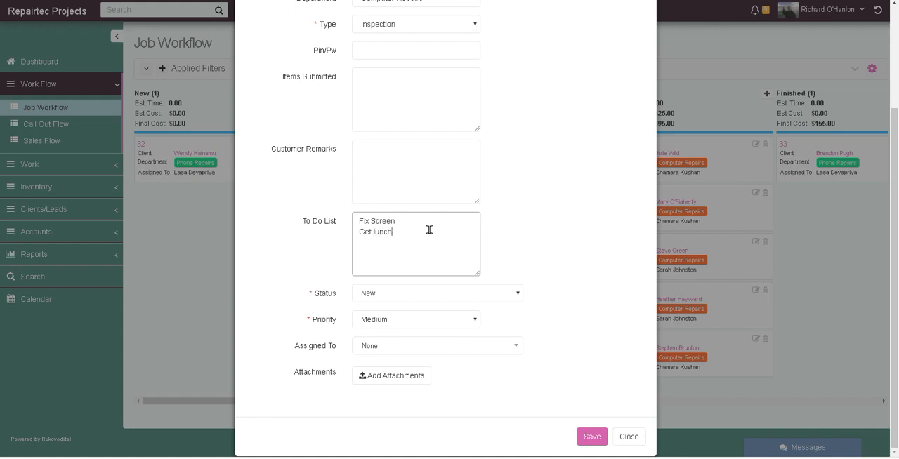
- Review the job's available status and priority options, keeping New and Medium
left_click(400, 293)
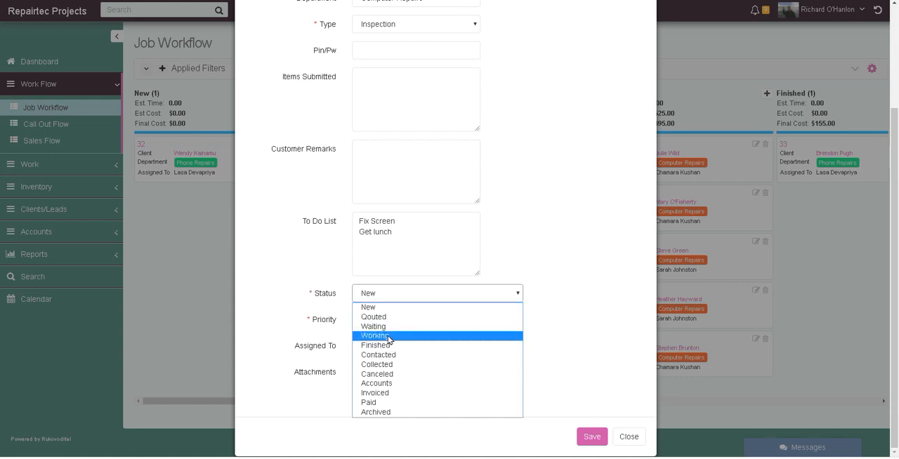
left_click(557, 273)
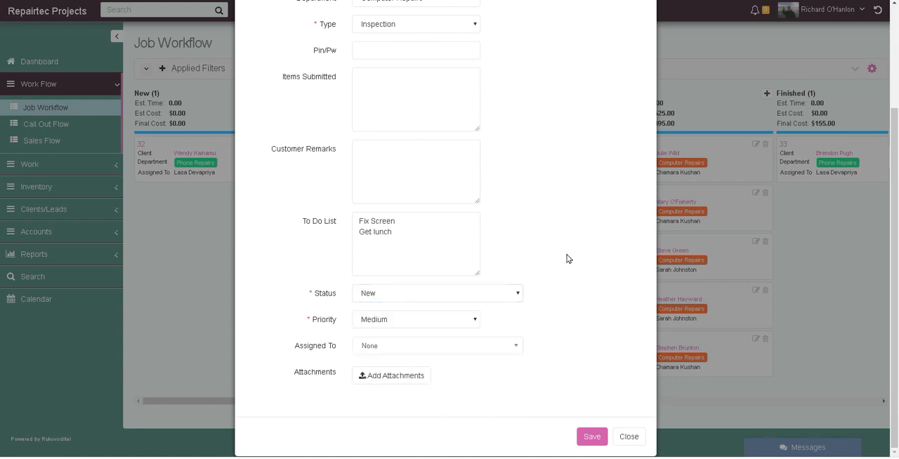
left_click(416, 324)
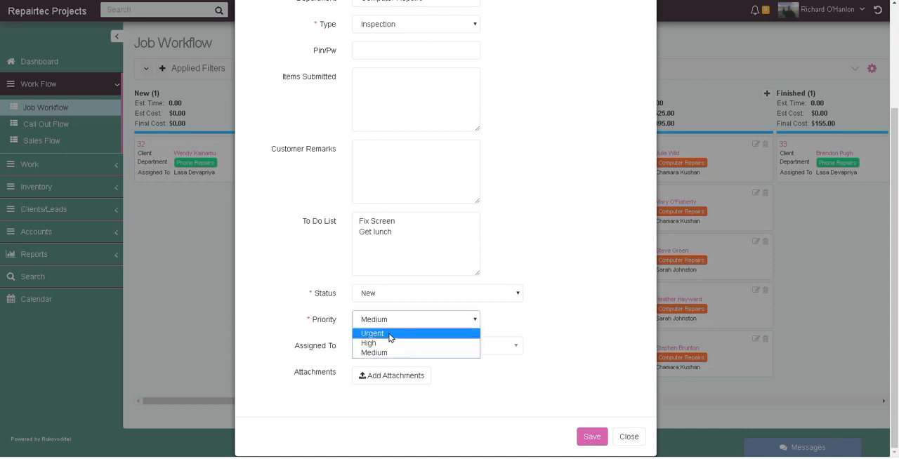
left_click(564, 295)
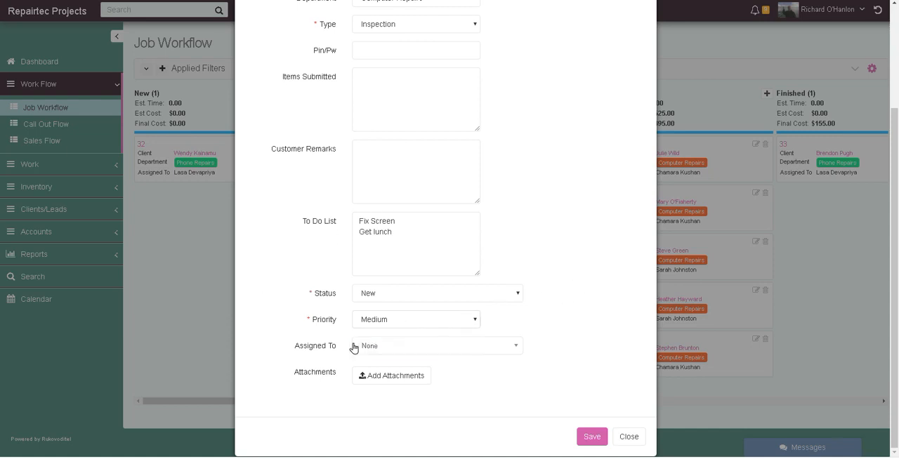
- Review the staff groups available for assignment and assign the job to the first listed technician
left_click(422, 347)
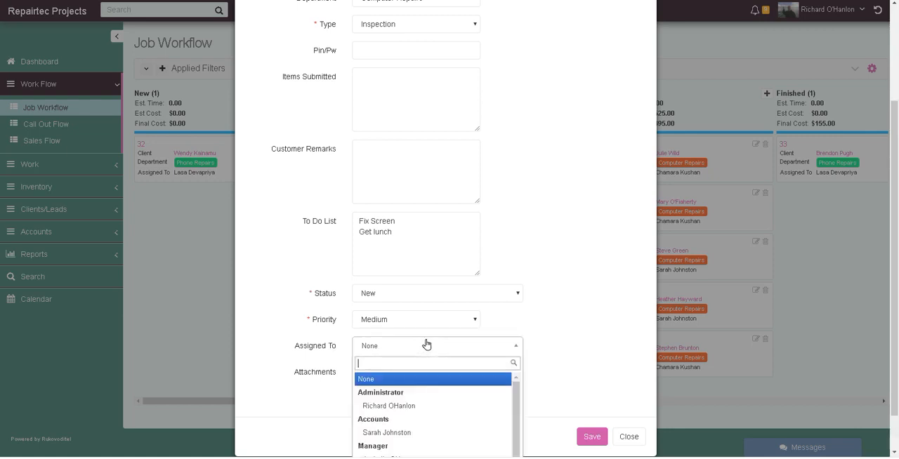
scroll(426, 413, "down", 1)
scroll(557, 383, "up", 1)
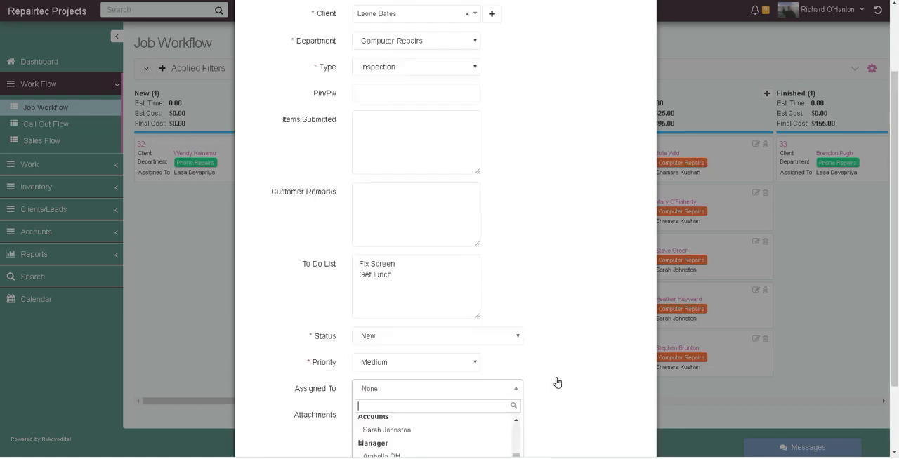
scroll(546, 374, "down", 2)
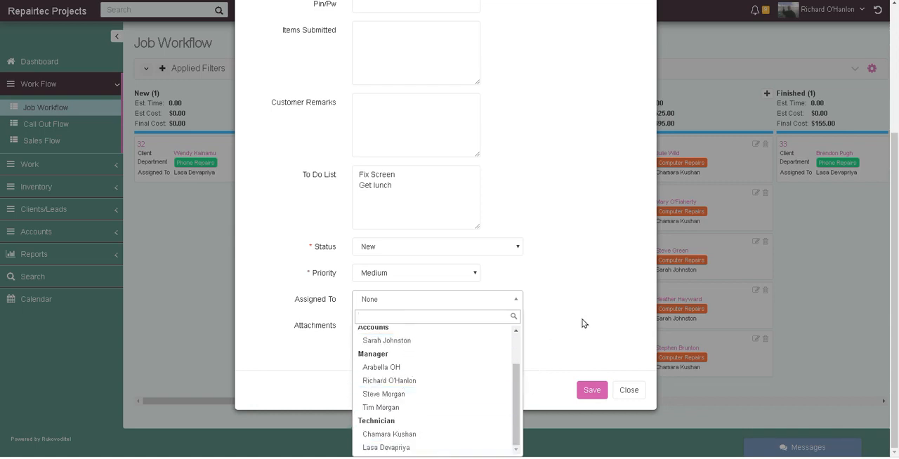
scroll(574, 321, "up", 3)
scroll(571, 323, "down", 3)
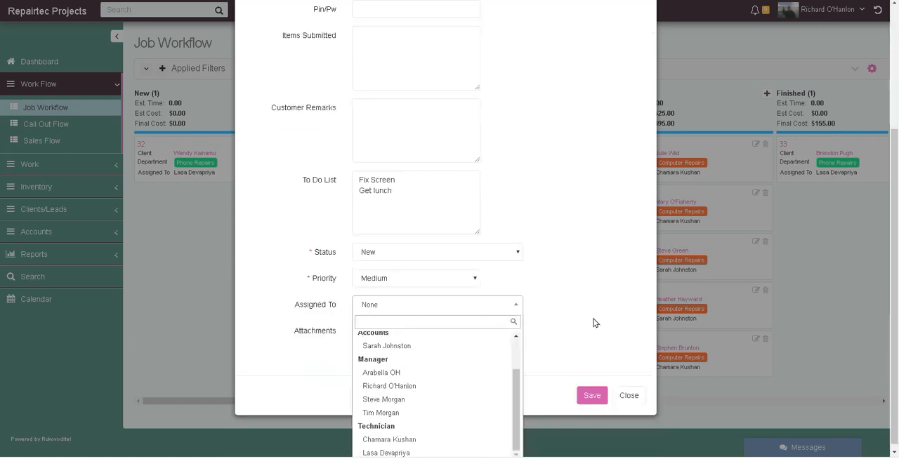
left_click(542, 310)
left_click(391, 347)
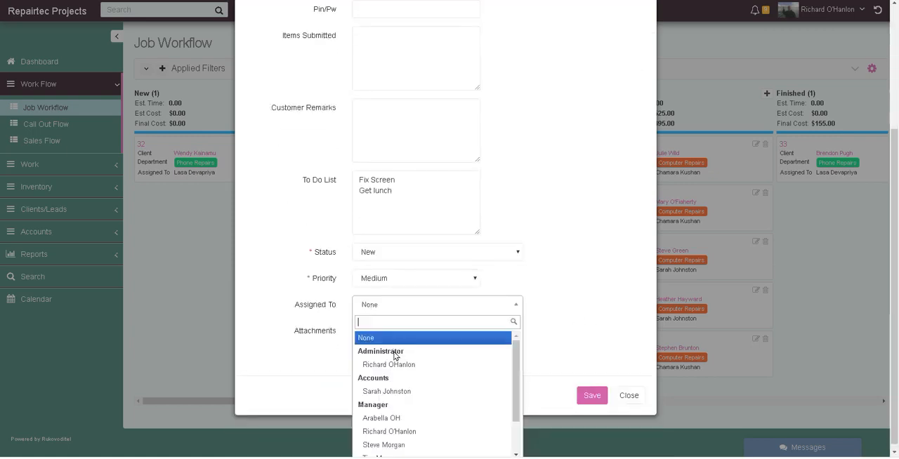
scroll(422, 383, "down", 2)
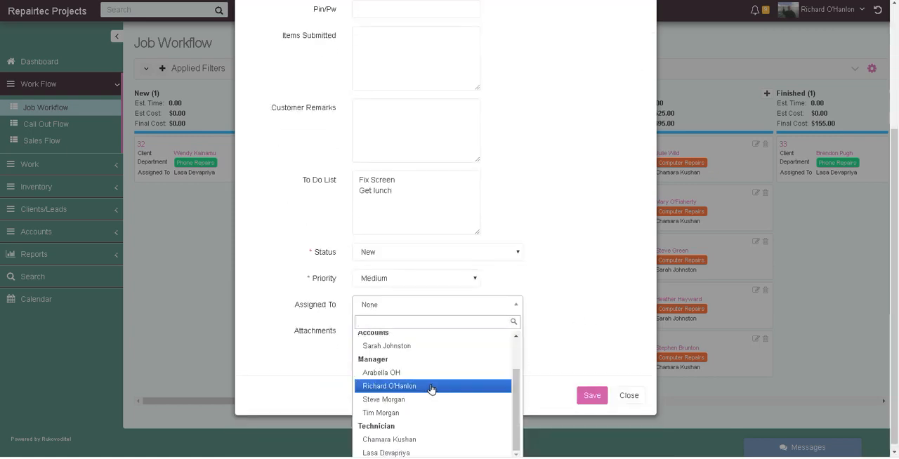
left_click(402, 437)
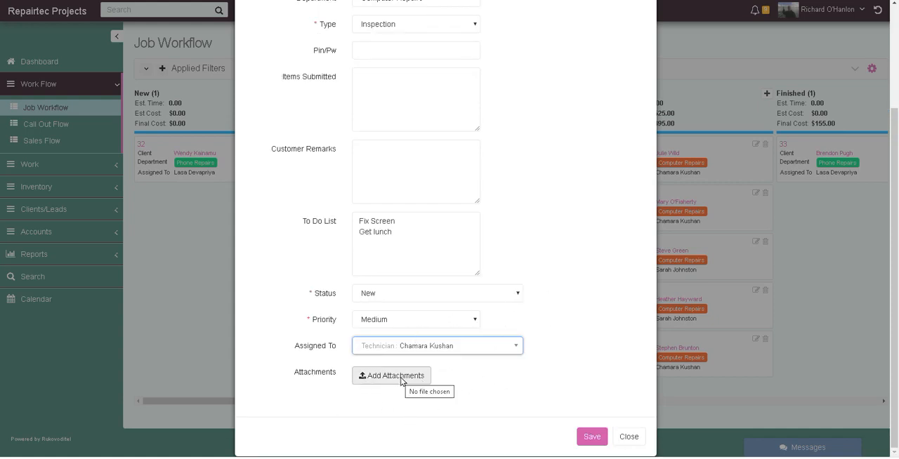
- Look over the job's costing fields, and set the job's status to Qouted
scroll(544, 220, "up", 2)
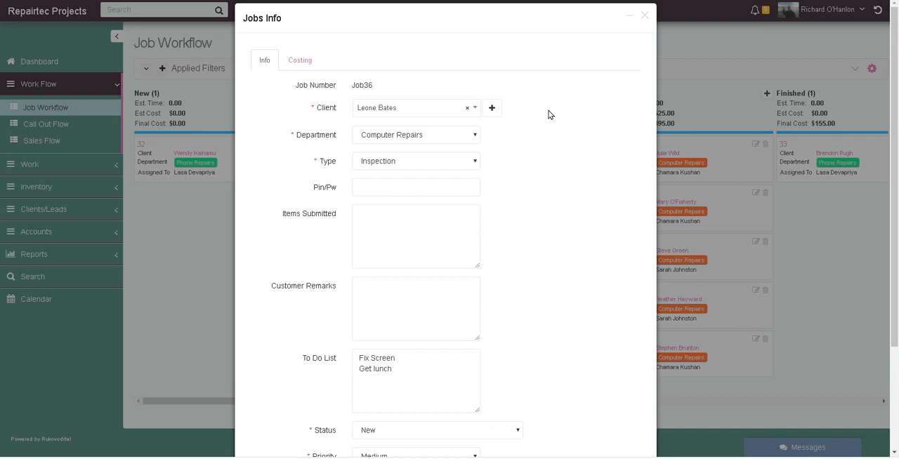
left_click(304, 61)
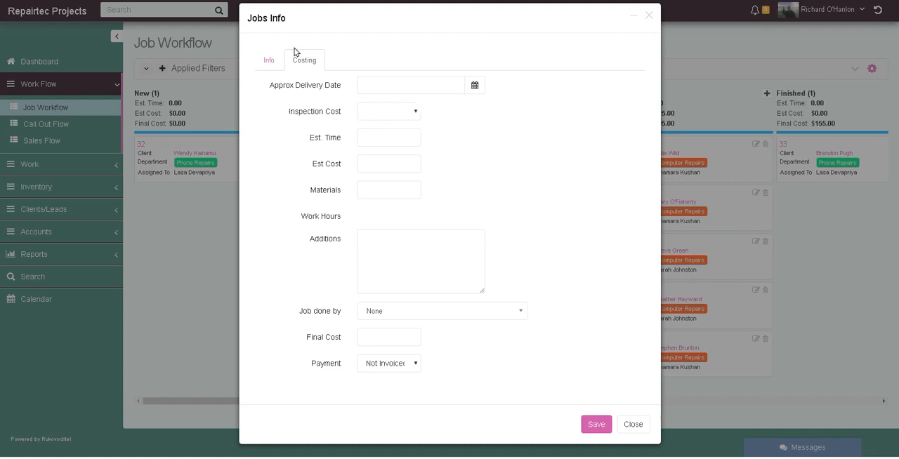
left_click(267, 61)
scroll(489, 279, "down", 2)
left_click(402, 294)
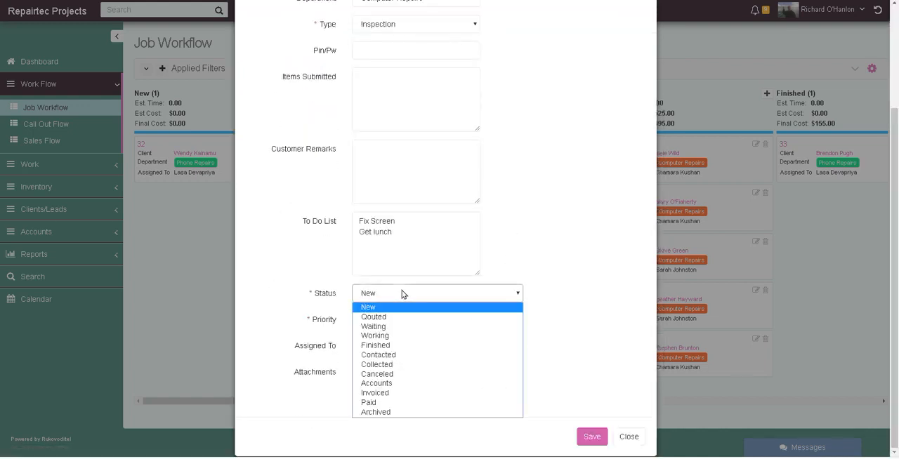
left_click(382, 316)
scroll(537, 211, "up", 2)
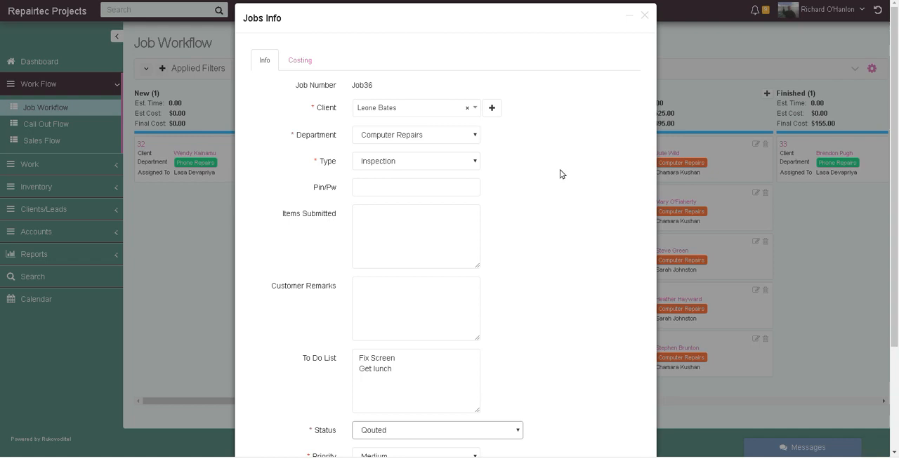
- Fill in the new job's costing with a $40 inspection cost, an estimated time of 2 and an estimated cost of 170
left_click(294, 62)
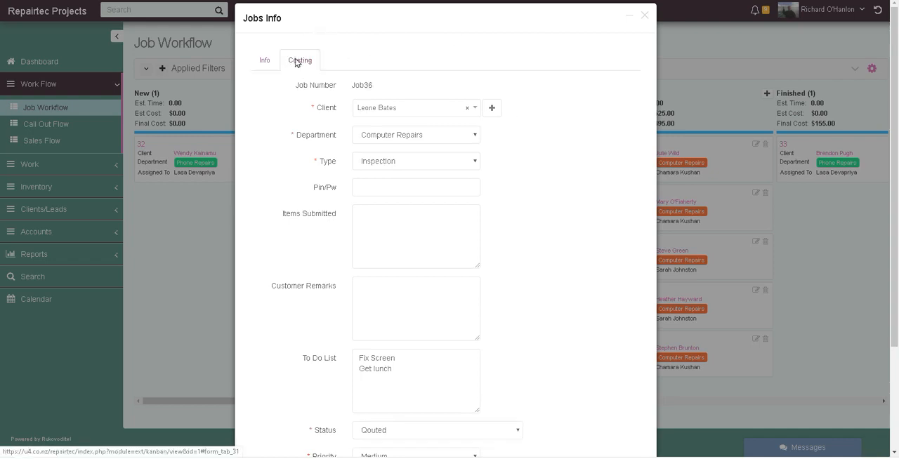
left_click(402, 114)
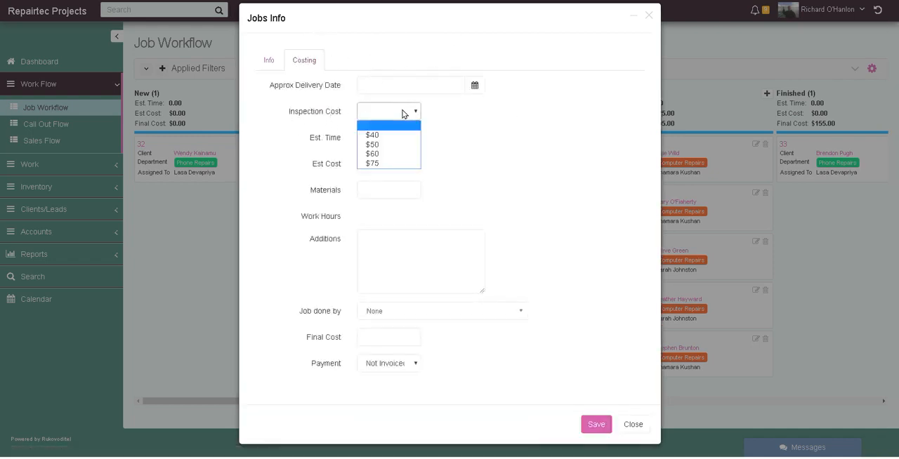
left_click(384, 134)
left_click(385, 137)
type("2")
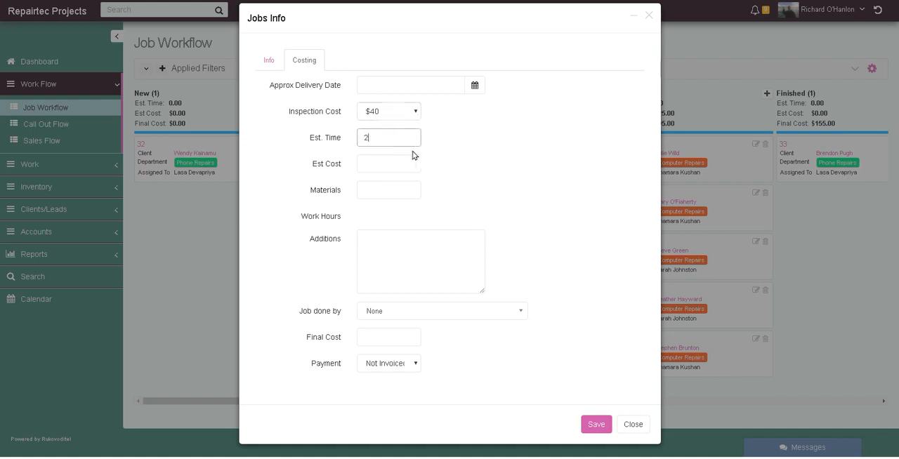
left_click(370, 161)
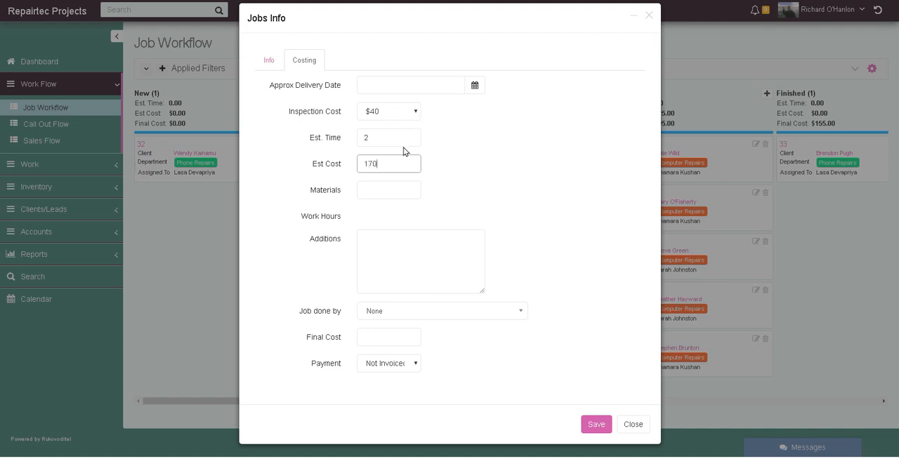
- Look over the Materials, Additions, Job done by and Final Cost fields, leaving them unset, and close the job form without saving
left_click(406, 192)
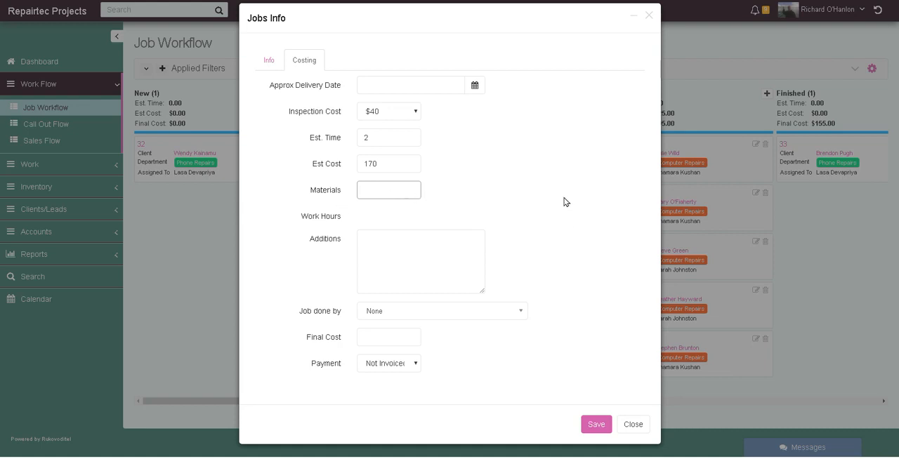
left_click(445, 251)
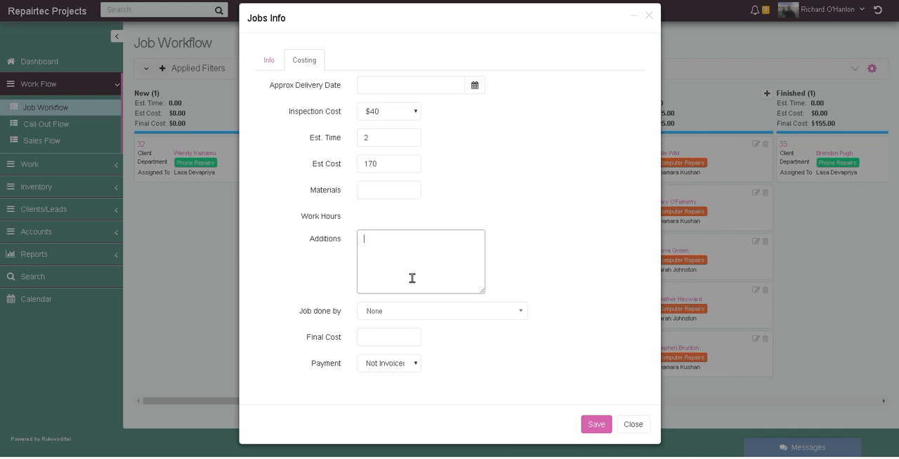
left_click(548, 254)
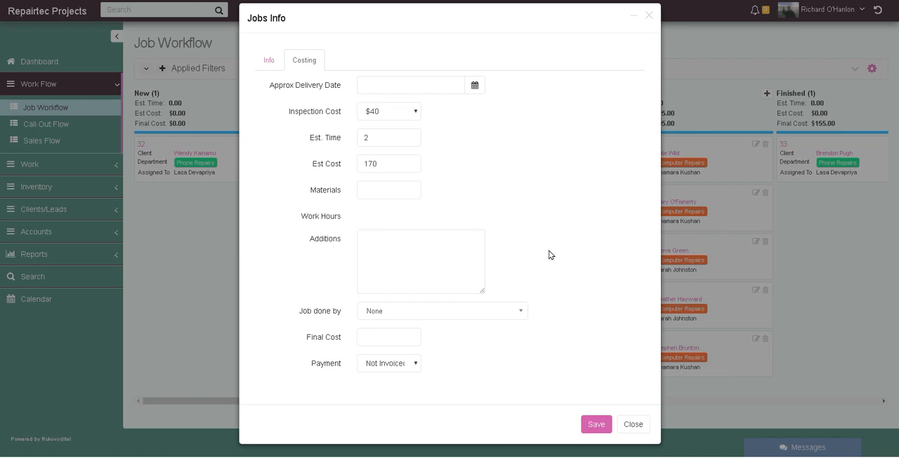
left_click(410, 313)
left_click(410, 312)
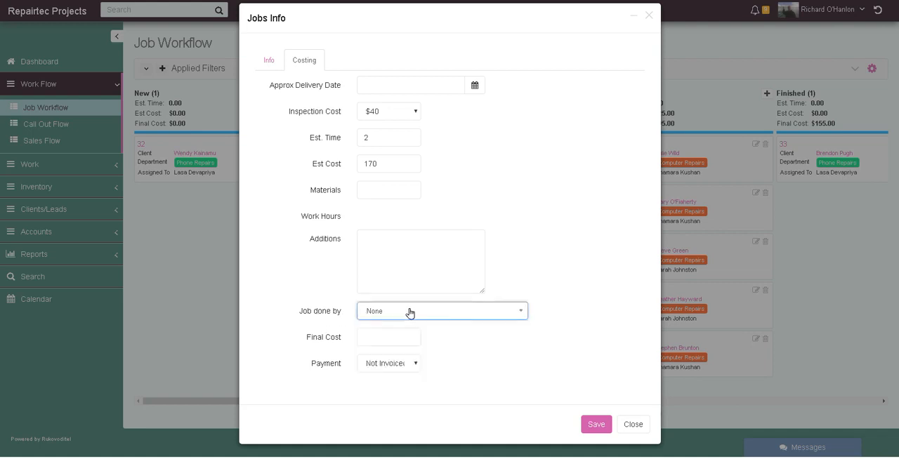
left_click(581, 257)
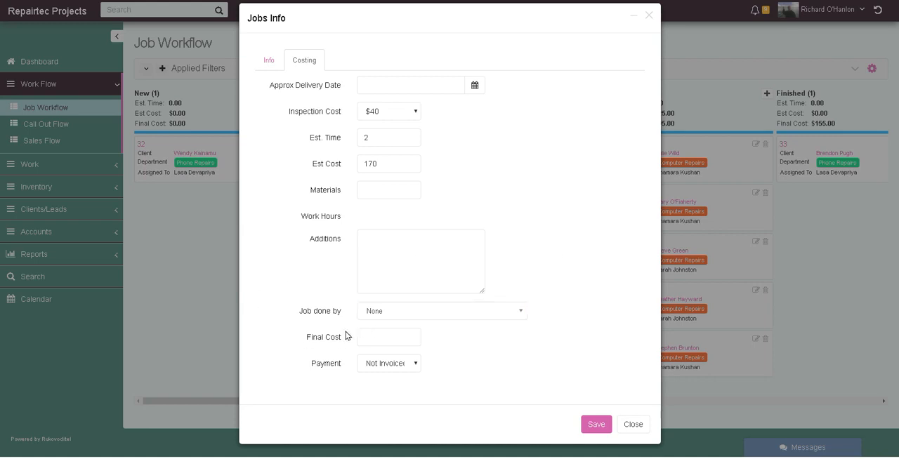
left_click(400, 335)
left_click(632, 424)
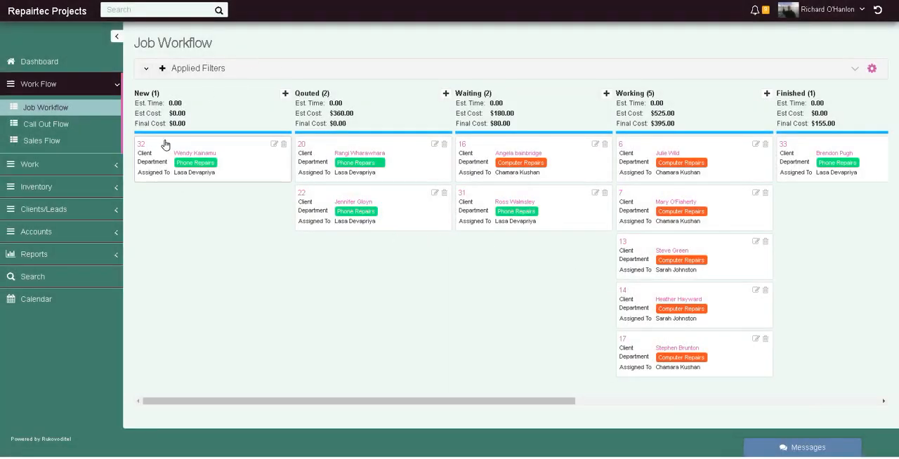
- View the details of the first New job, ticking and unticking its Plus Case item, and of the first Working job, returning to the board each time
left_click(140, 145)
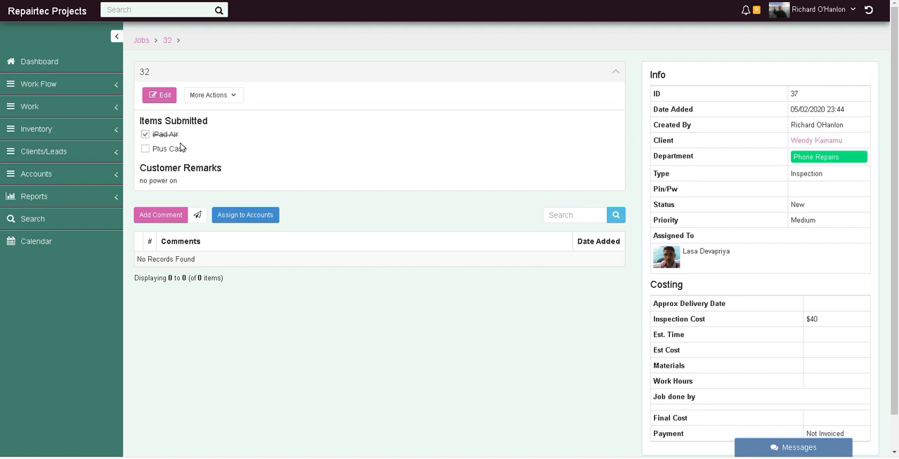
left_click(145, 149)
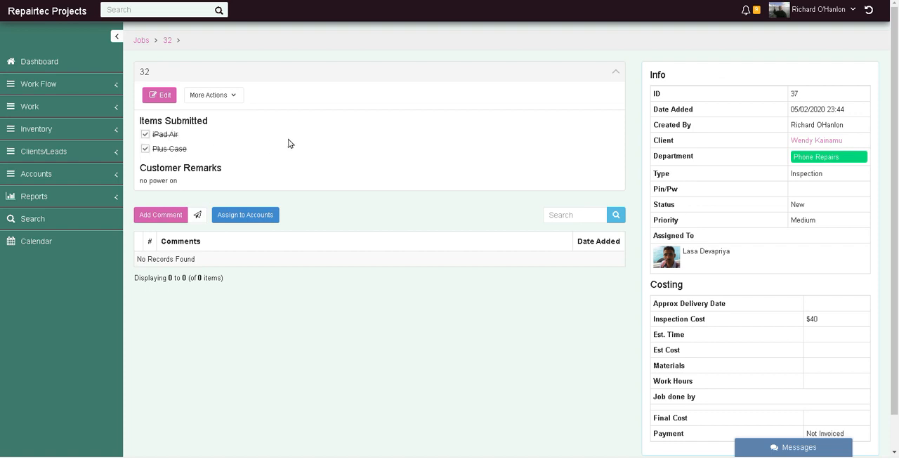
left_click(146, 149)
key("alt+Left")
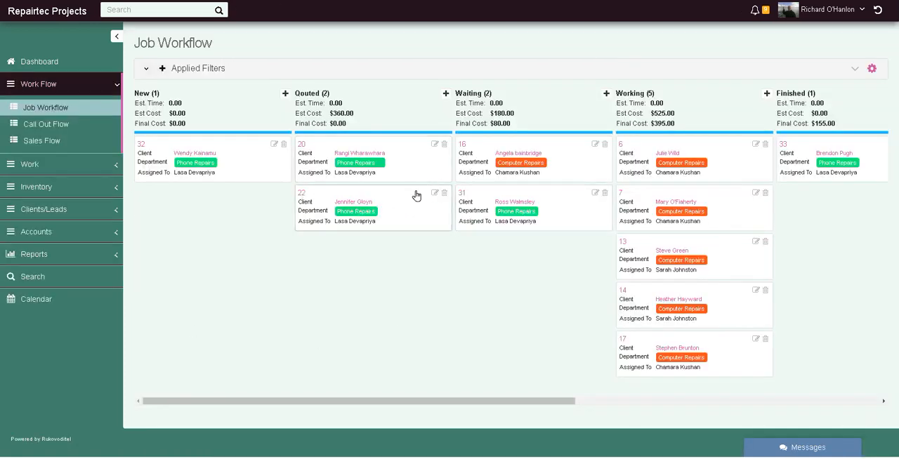
left_click(621, 145)
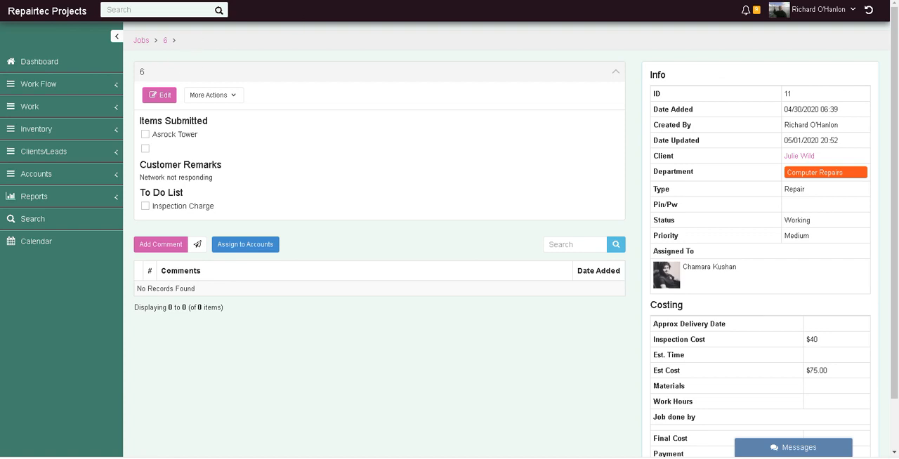
key("alt+Left")
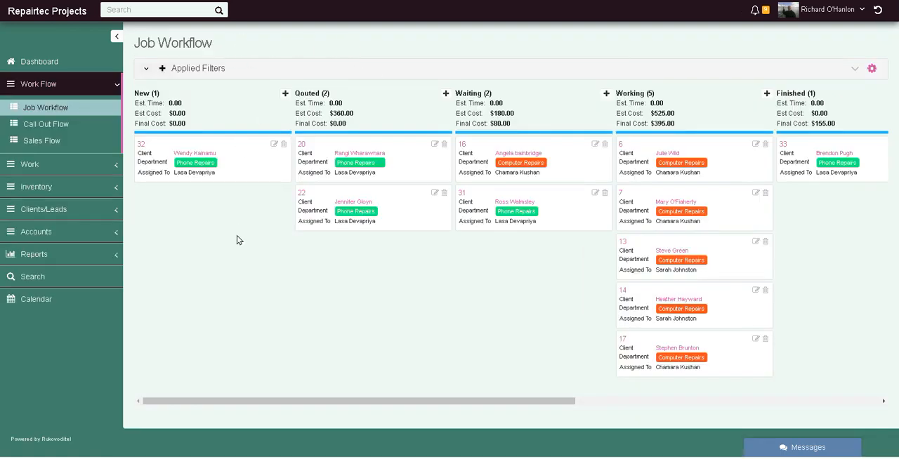